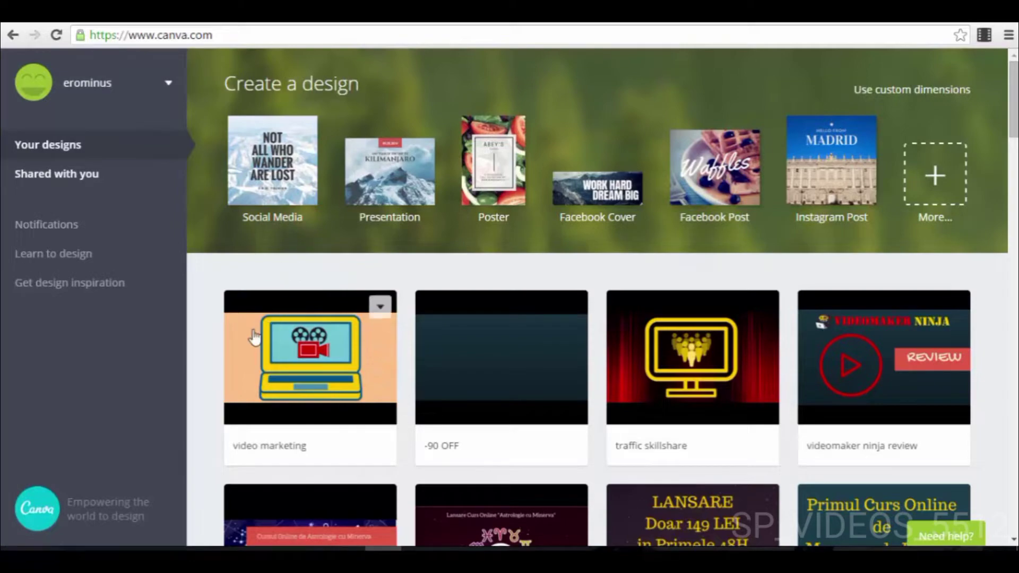
Step: Look through the existing designs on the home page and check the options of the "video marketing" design
scroll(895, 371, down, 2)
scroll(891, 377, down, 15)
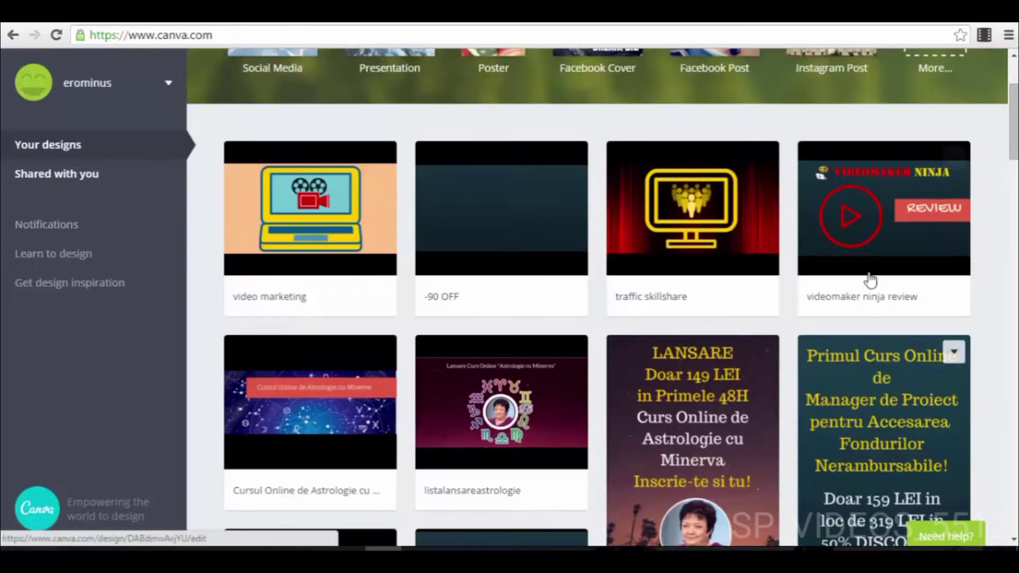
scroll(866, 287, down, 20)
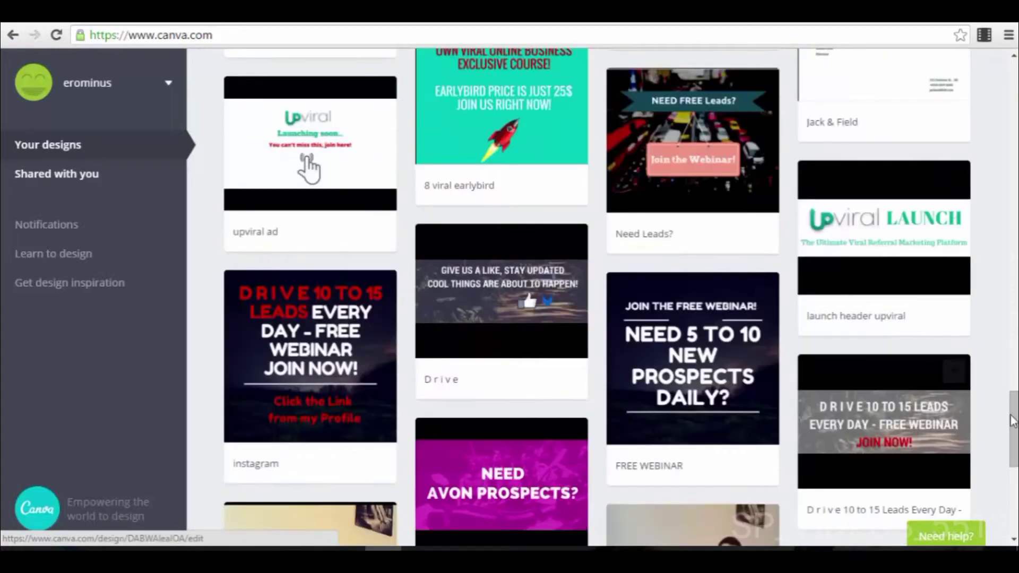
drag(1013, 420, 1013, 88)
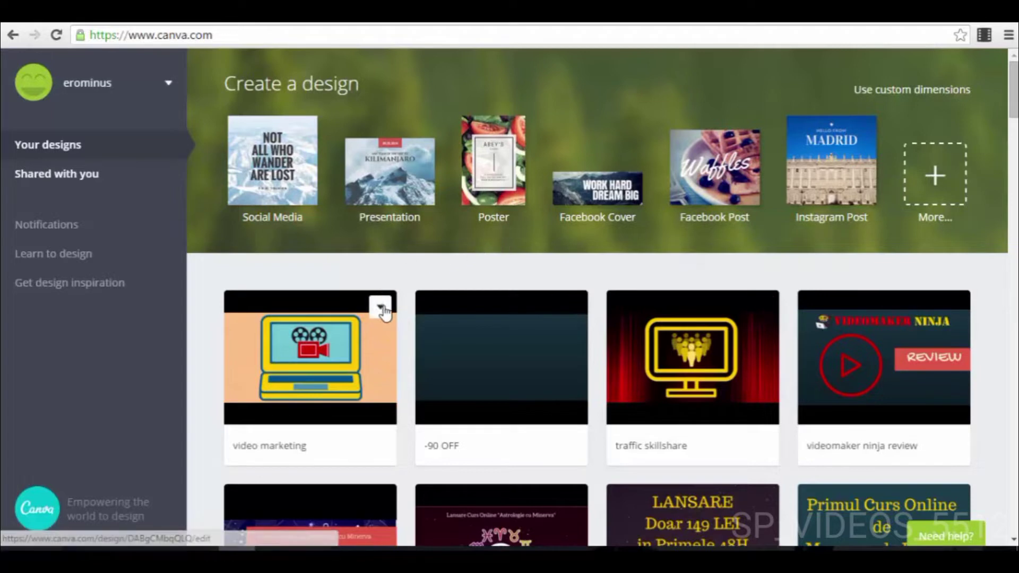
click(379, 310)
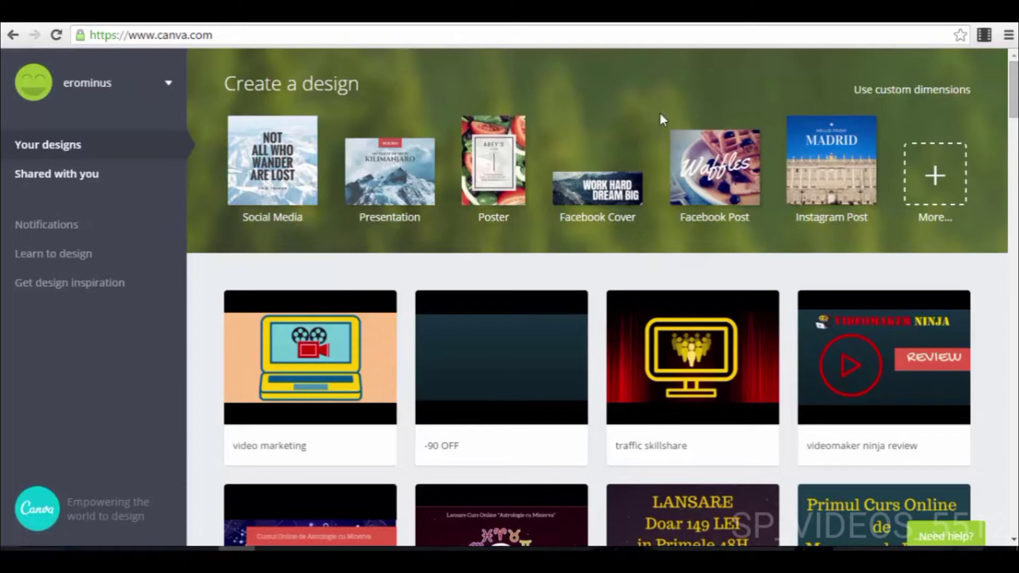
Step: Show all available design types, review the categories down to Ads, and create a new Facebook Ad design
click(936, 178)
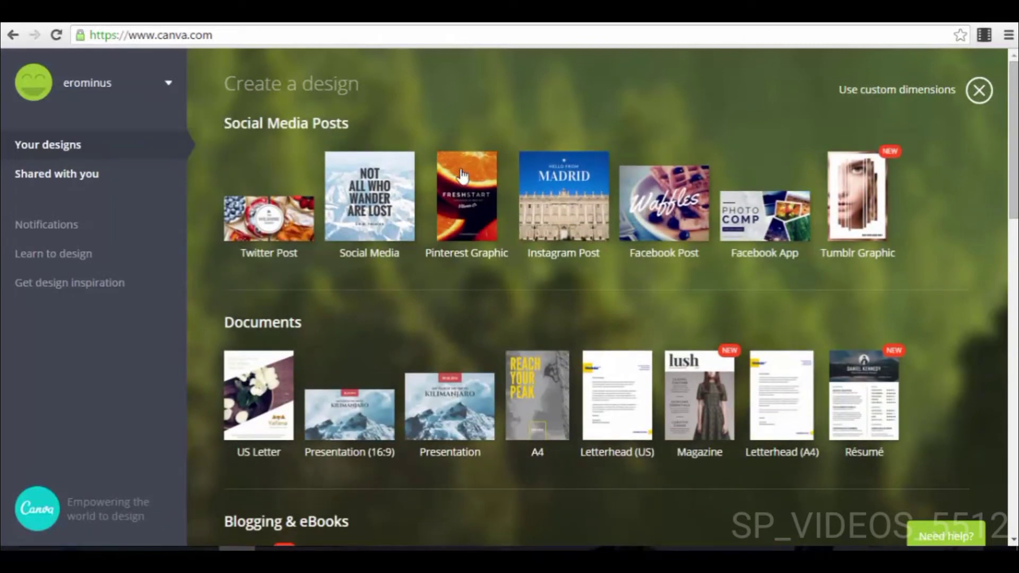
scroll(402, 329, down, 2)
scroll(482, 267, down, 3)
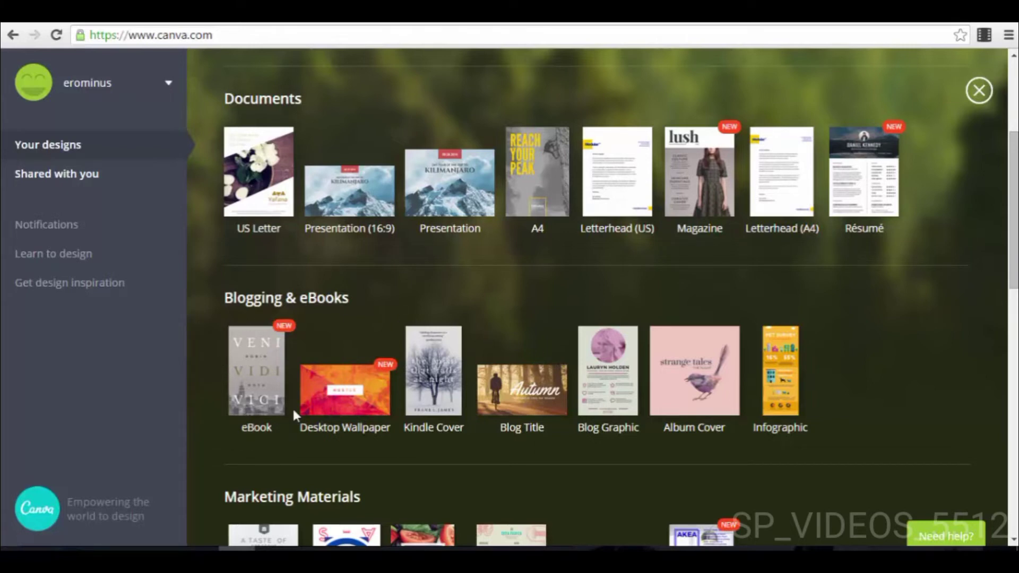
scroll(292, 411, down, 3)
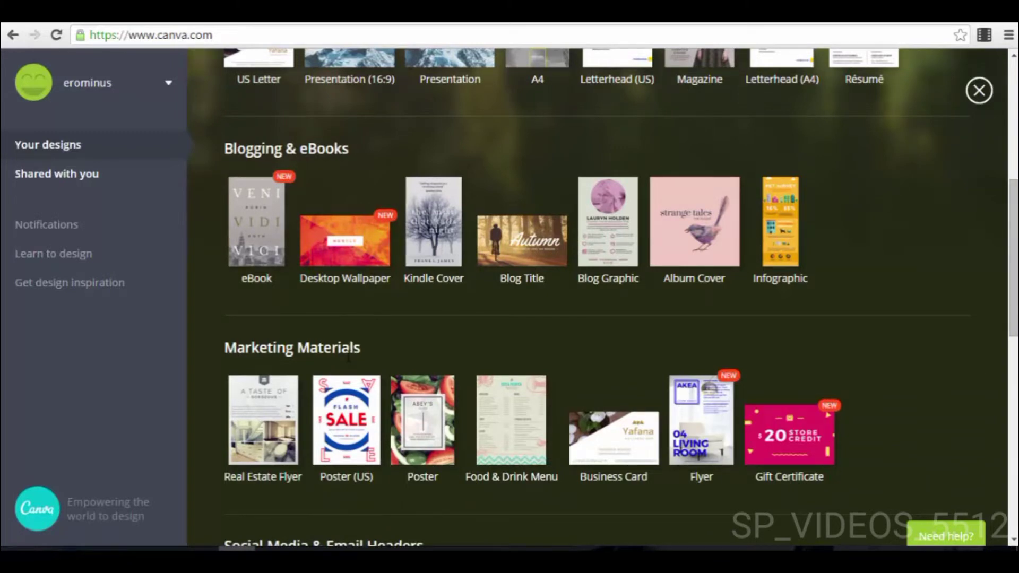
scroll(349, 358, down, 3)
scroll(390, 350, down, 2)
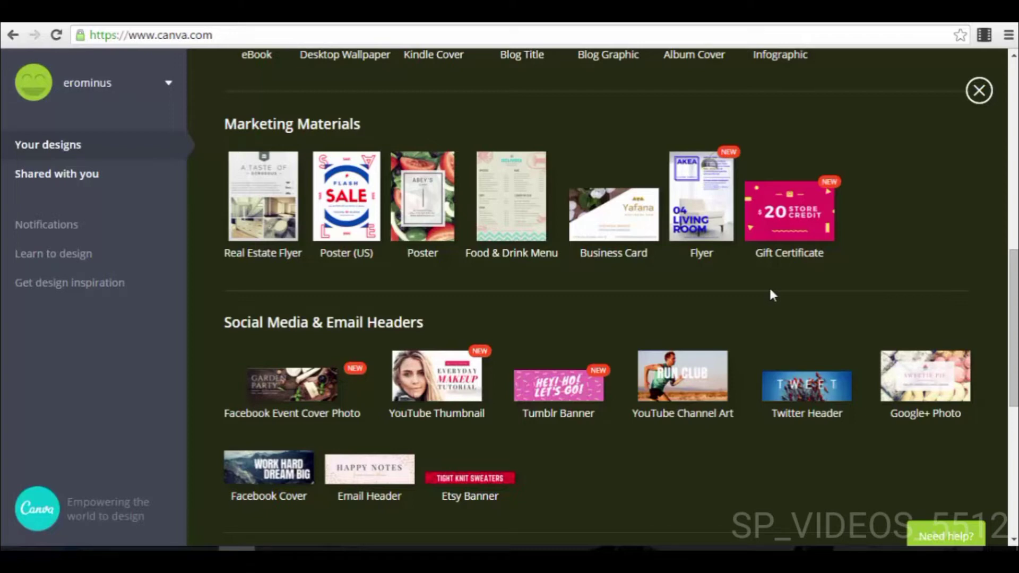
scroll(770, 295, down, 4)
scroll(754, 297, down, 3)
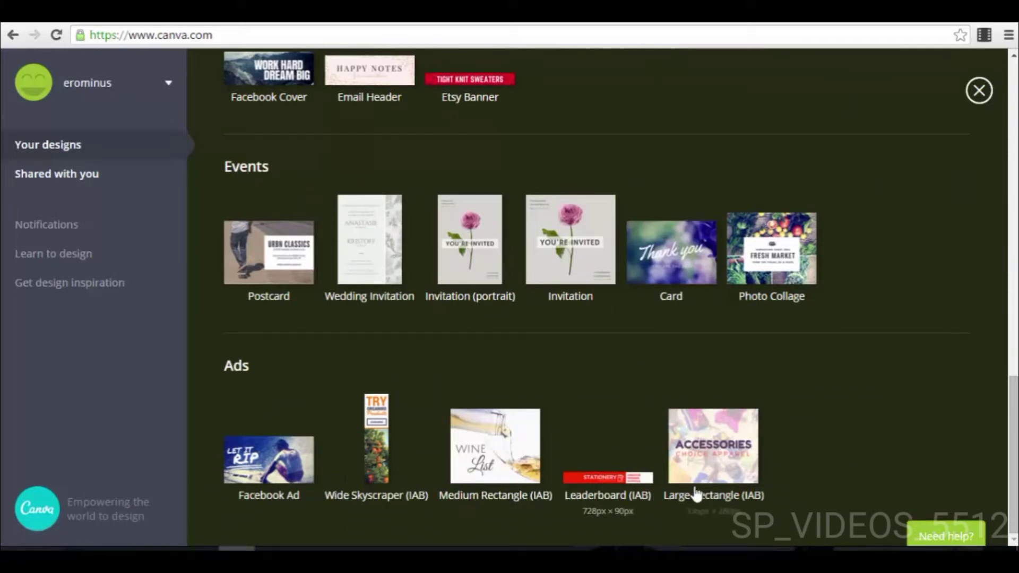
click(268, 466)
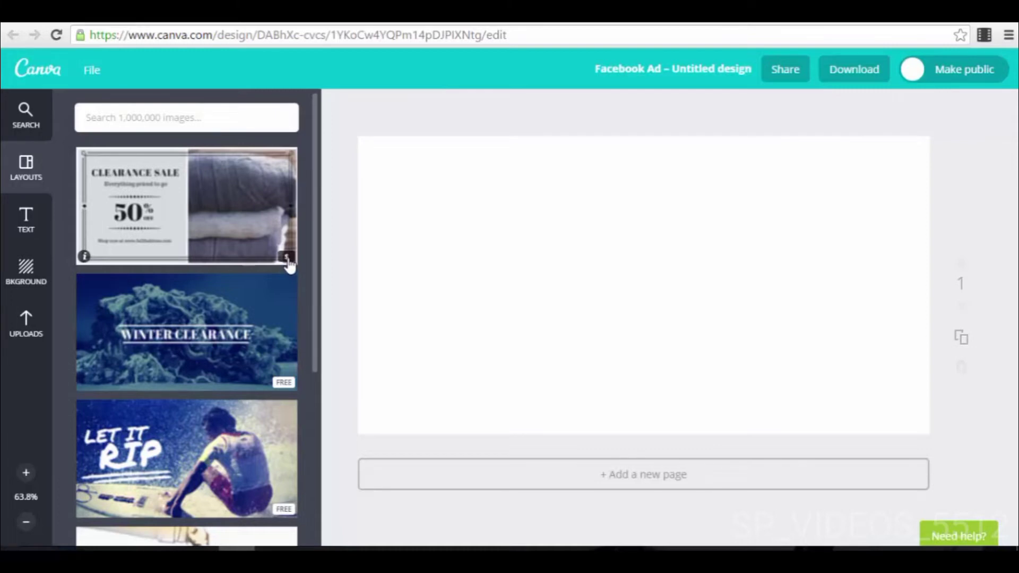
Step: Browse the ready-made layouts and apply the free "Wine List" layout to the blank page
scroll(287, 264, down, 1)
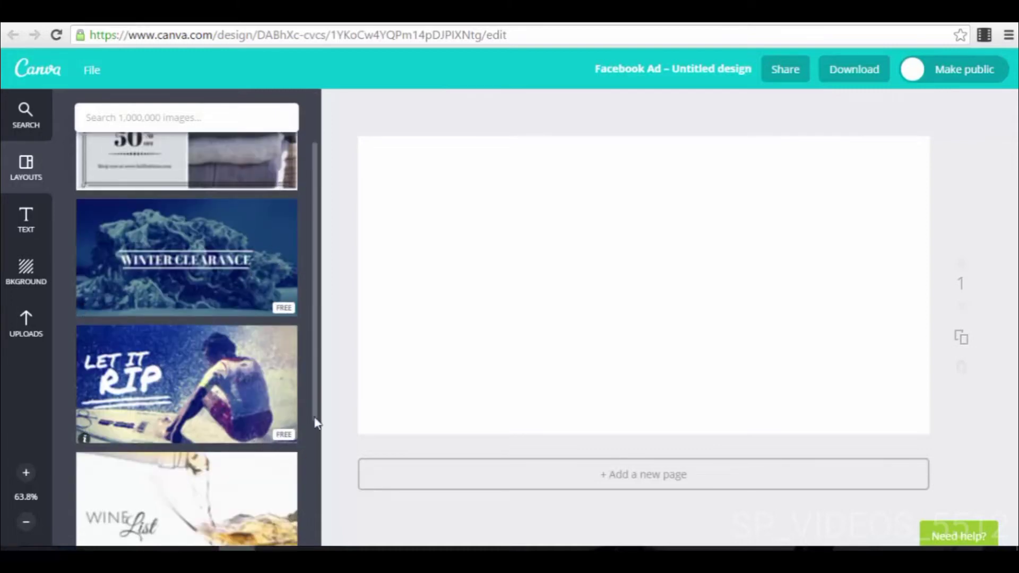
scroll(228, 400, down, 2)
scroll(218, 356, down, 1)
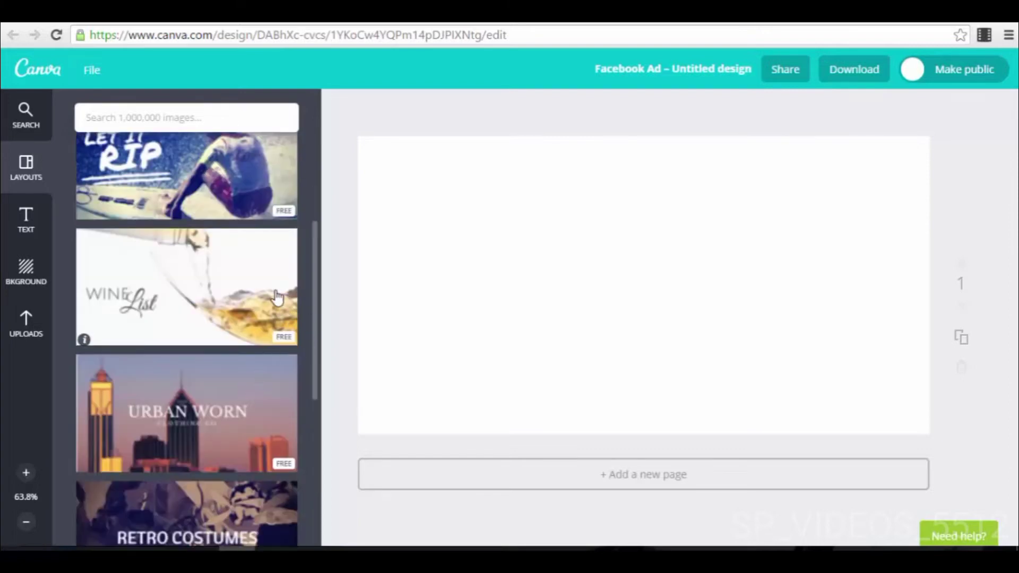
scroll(212, 268, down, 1)
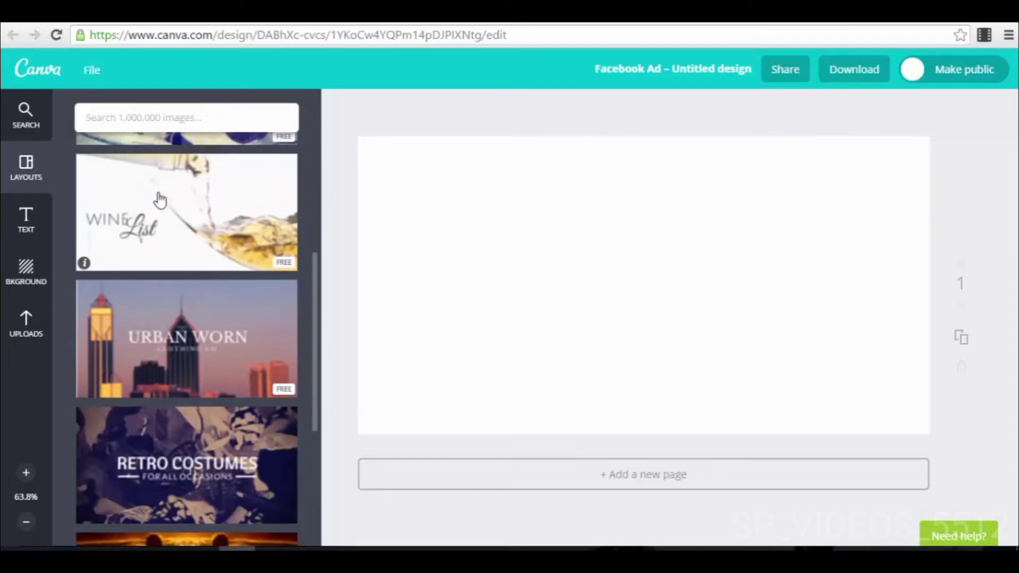
click(263, 243)
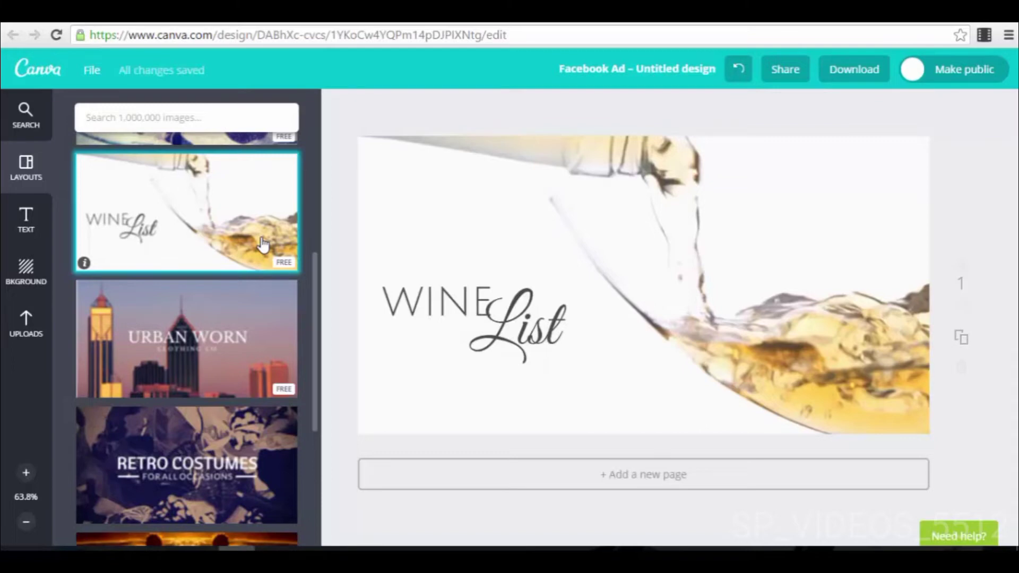
Step: Examine the formatting options of the "WINE" and "List" texts, including alignment, text spacing, link and transparency
click(441, 304)
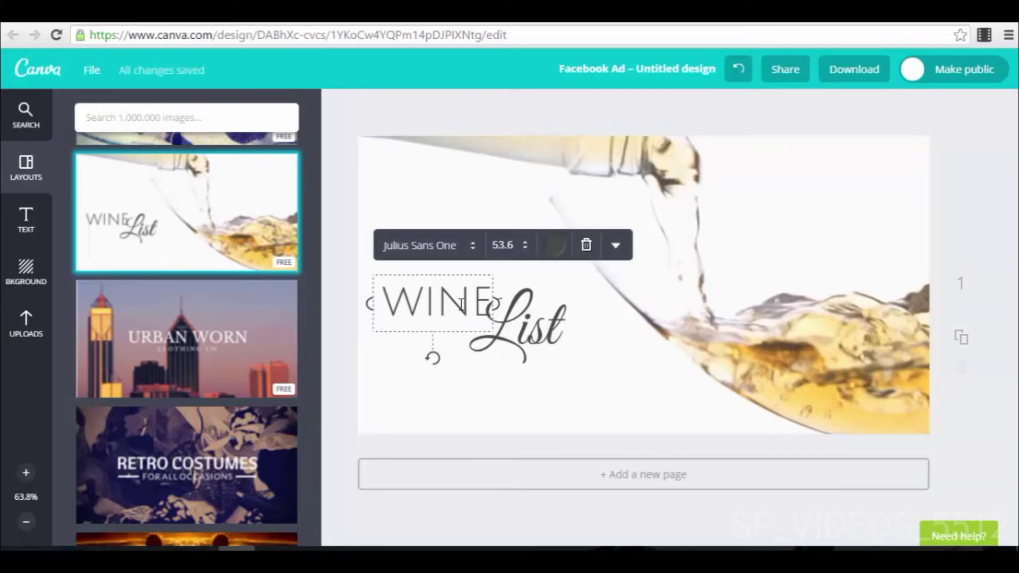
drag(384, 304, 484, 304)
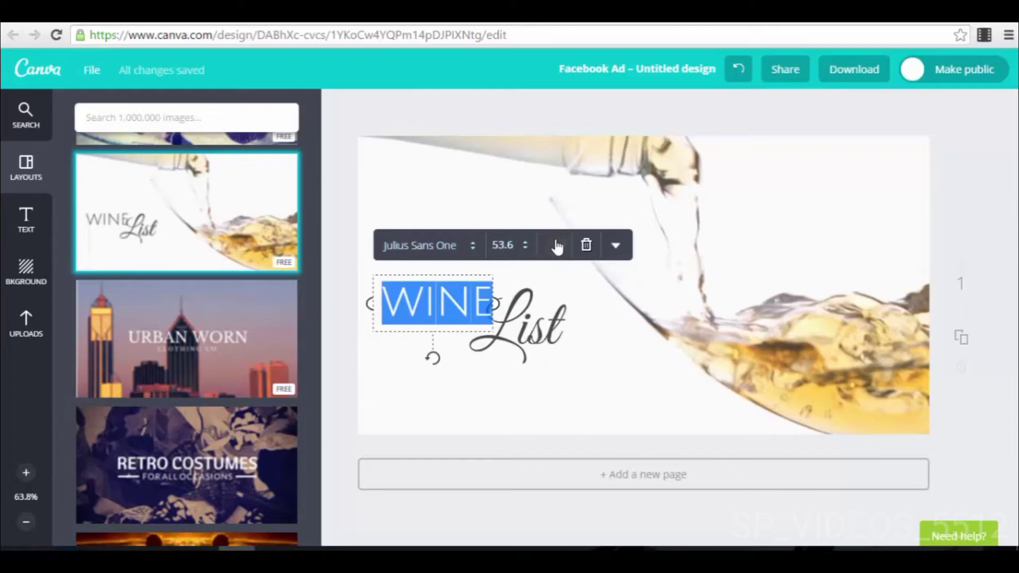
click(615, 246)
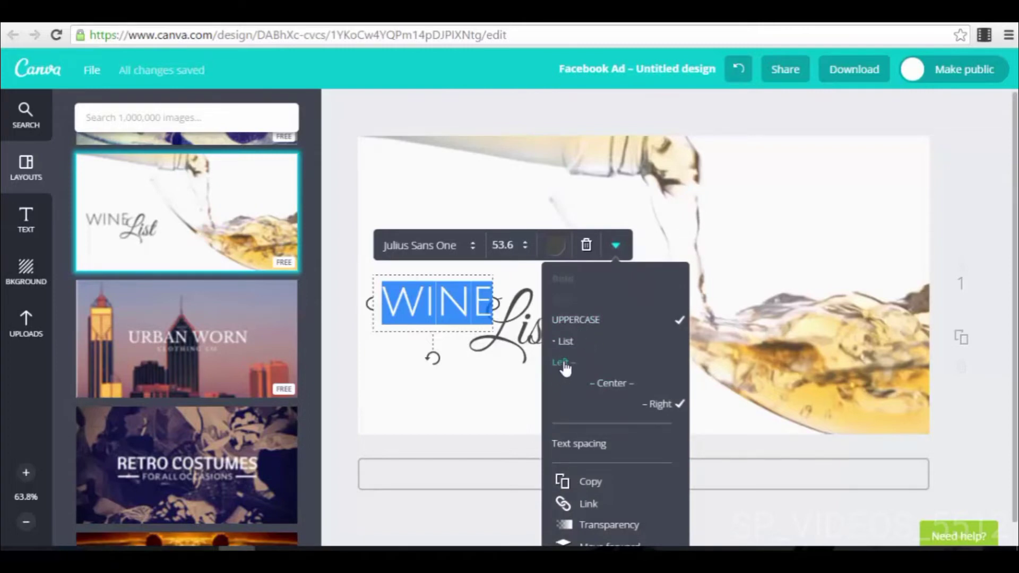
scroll(645, 424, down, 1)
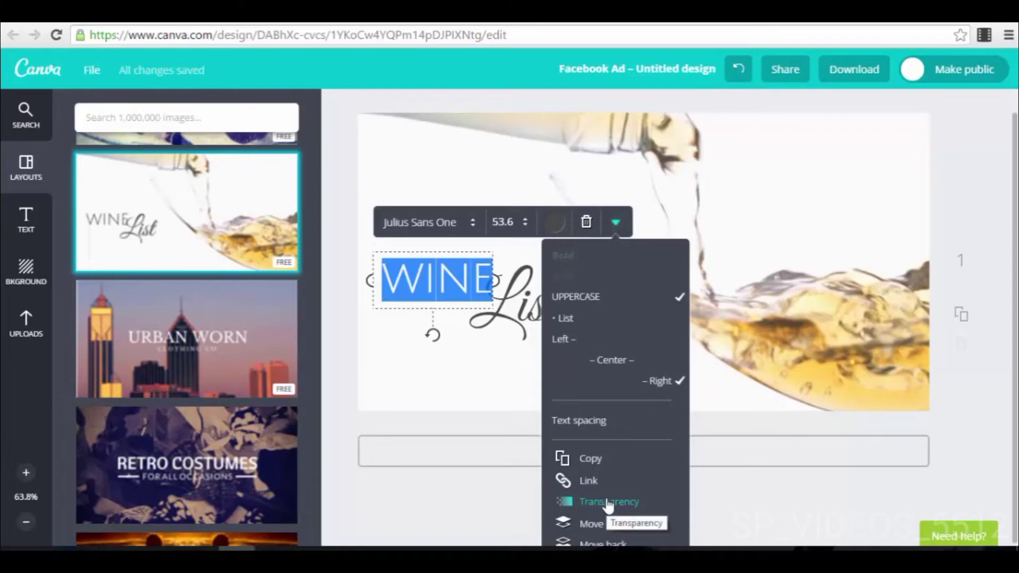
click(509, 323)
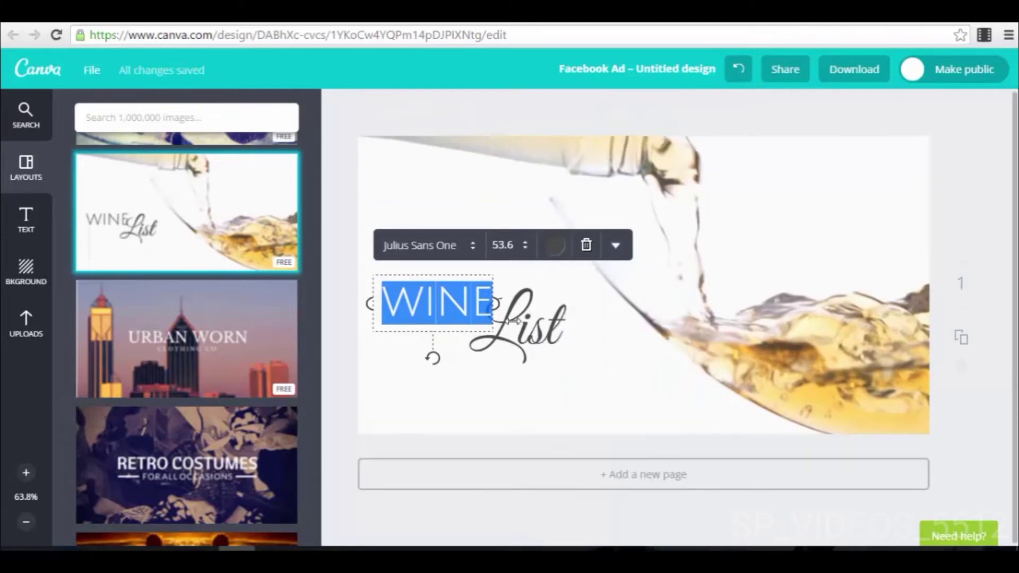
click(542, 338)
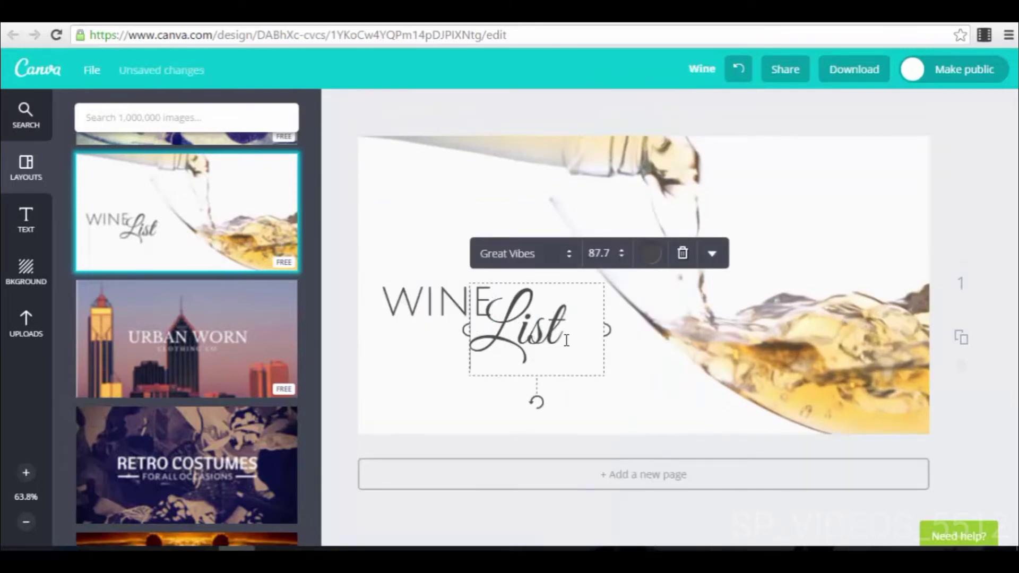
Step: Apply the Retro filter to the wine background image
click(639, 399)
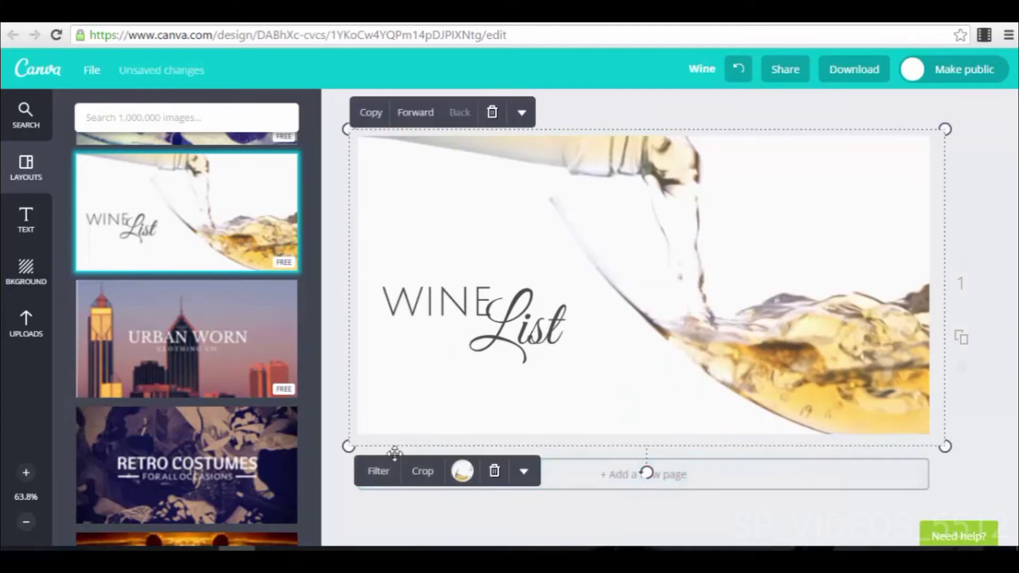
click(381, 474)
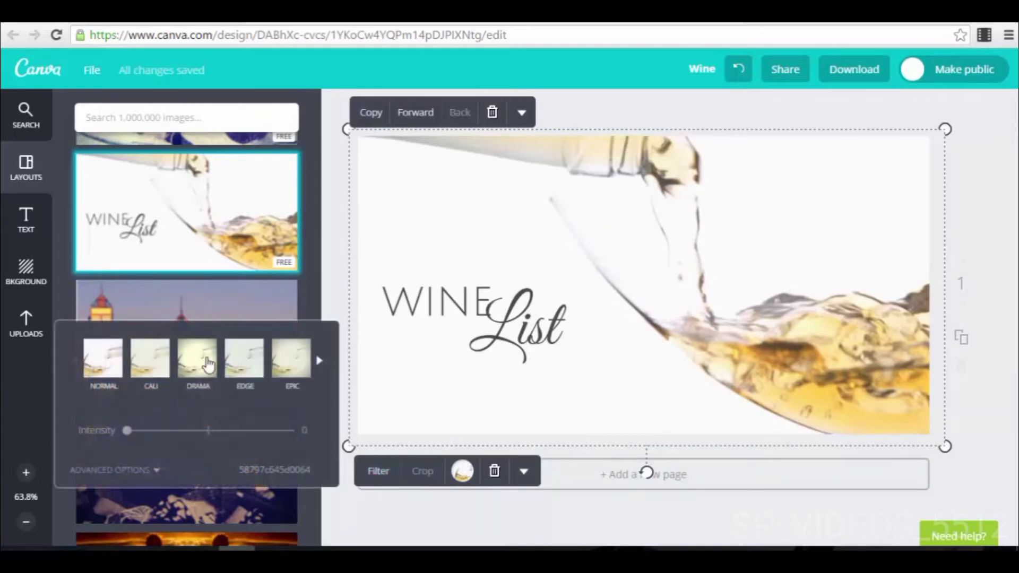
click(319, 361)
click(319, 360)
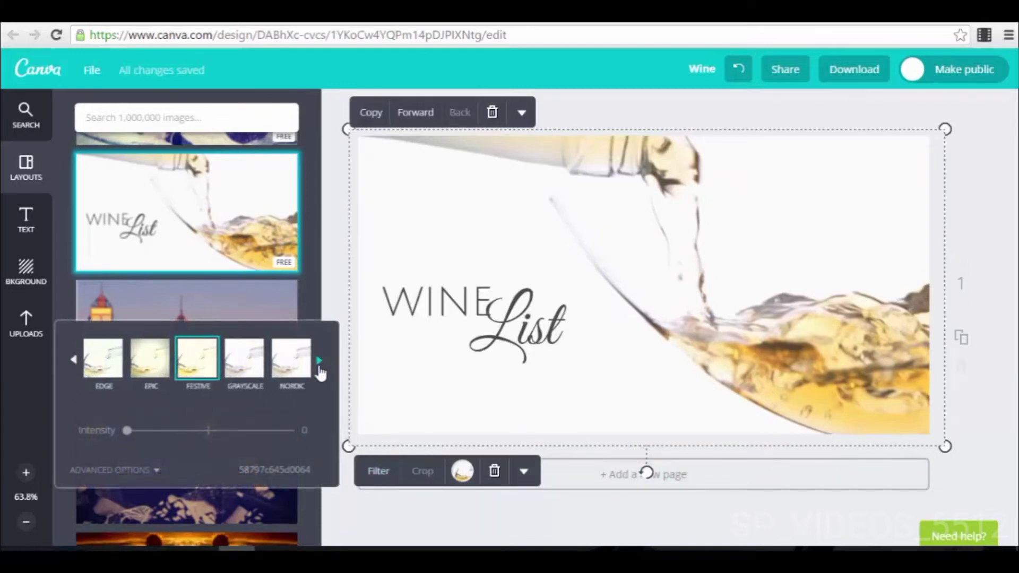
click(199, 358)
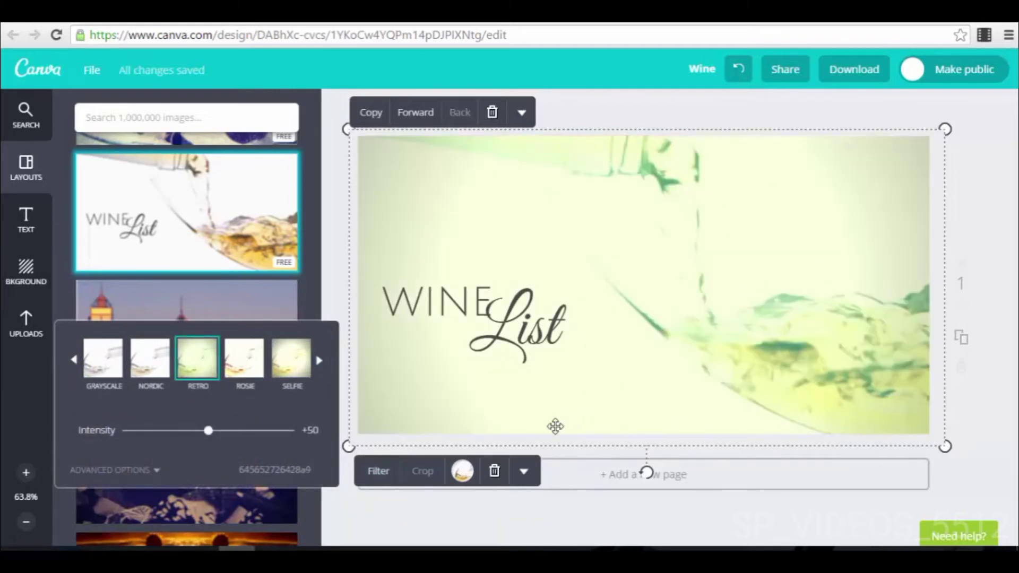
Step: Fine-tune the background image's filter with a vignette of +93 and a blur of +22
click(155, 471)
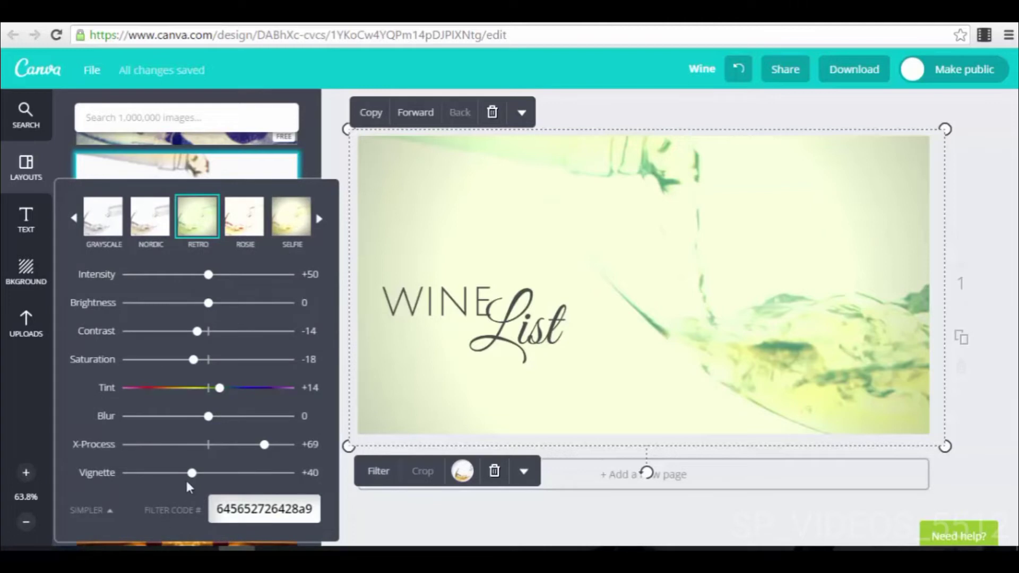
drag(192, 476, 281, 483)
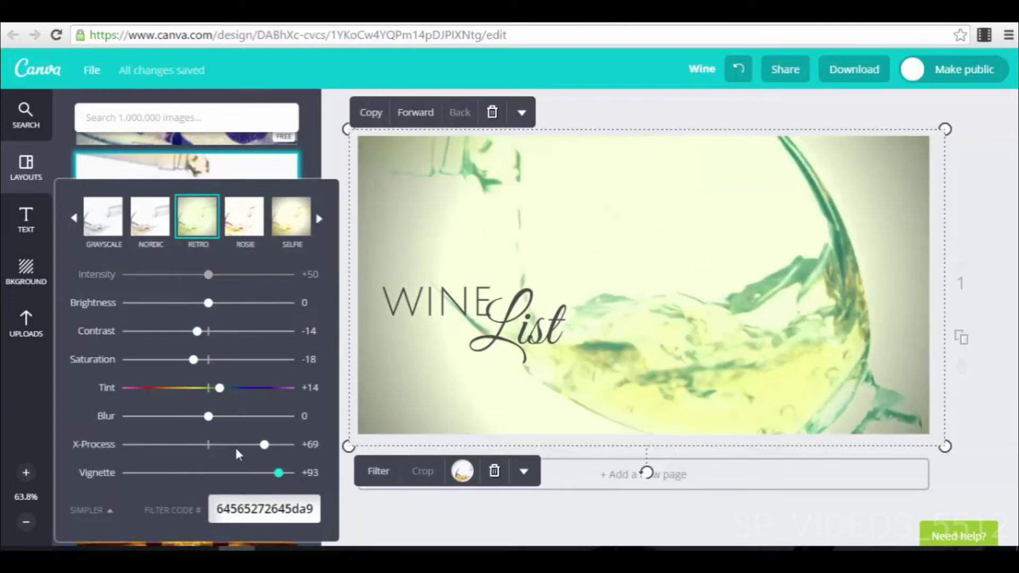
mouse_move(210, 426)
mouse_down()
mouse_move(255, 429)
mouse_move(229, 429)
mouse_up()
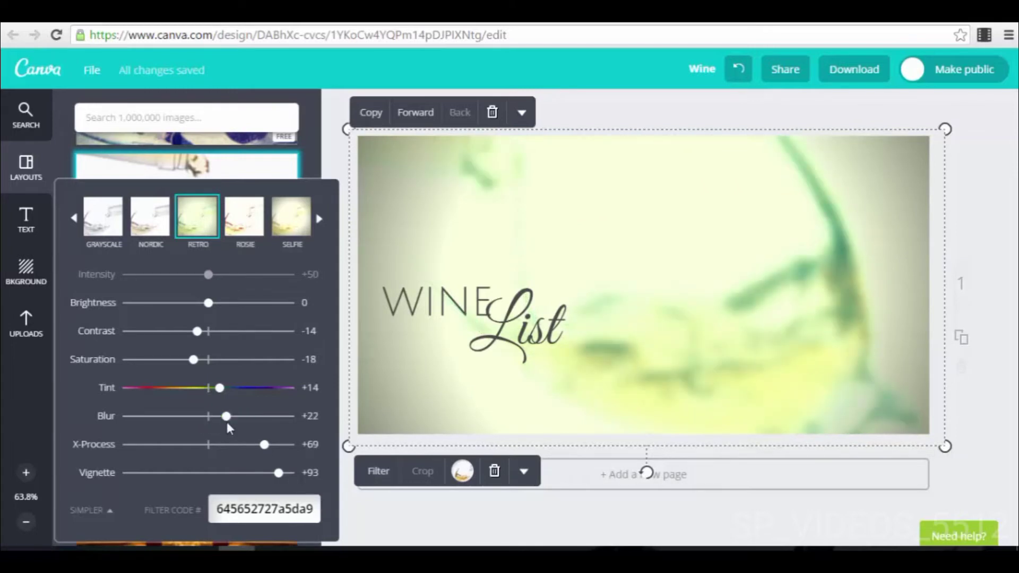
click(550, 491)
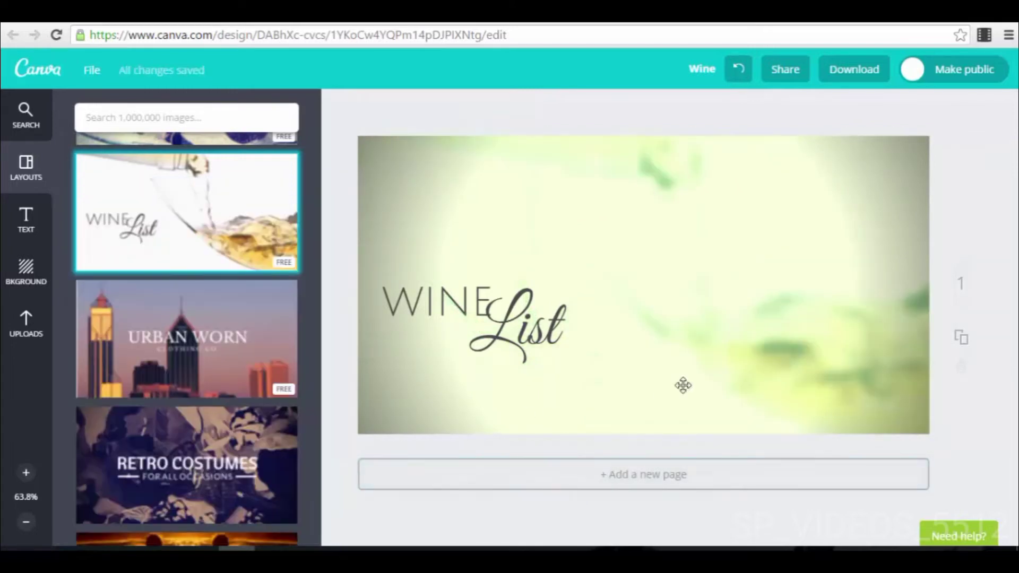
Step: Examine the flip and colour options available for the wine background image
click(734, 299)
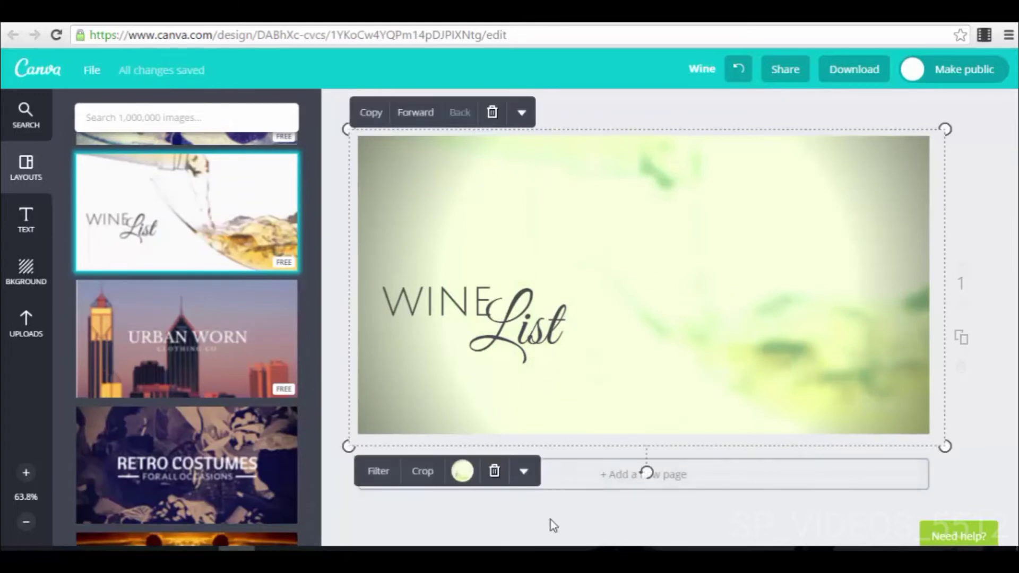
click(525, 473)
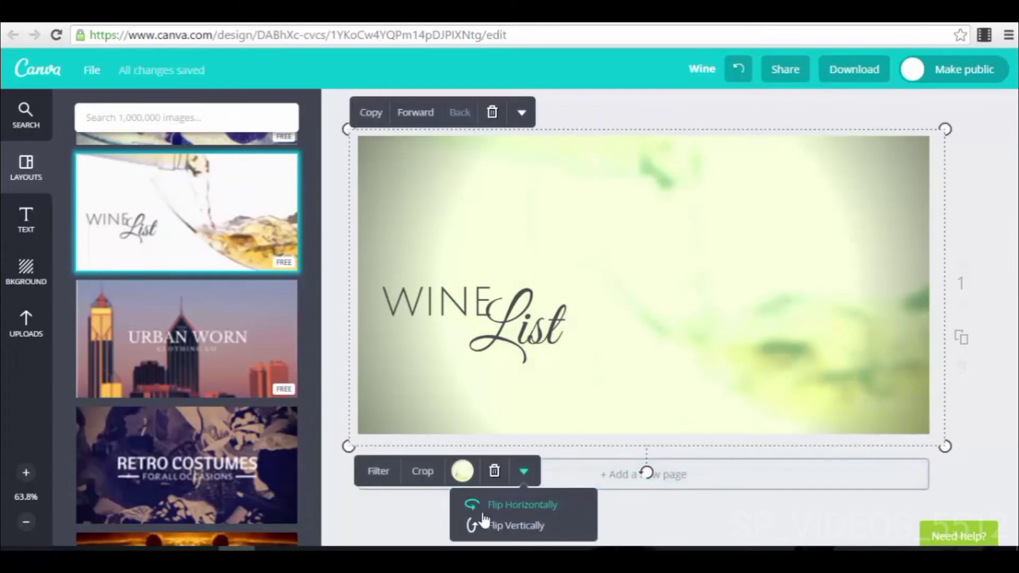
click(462, 472)
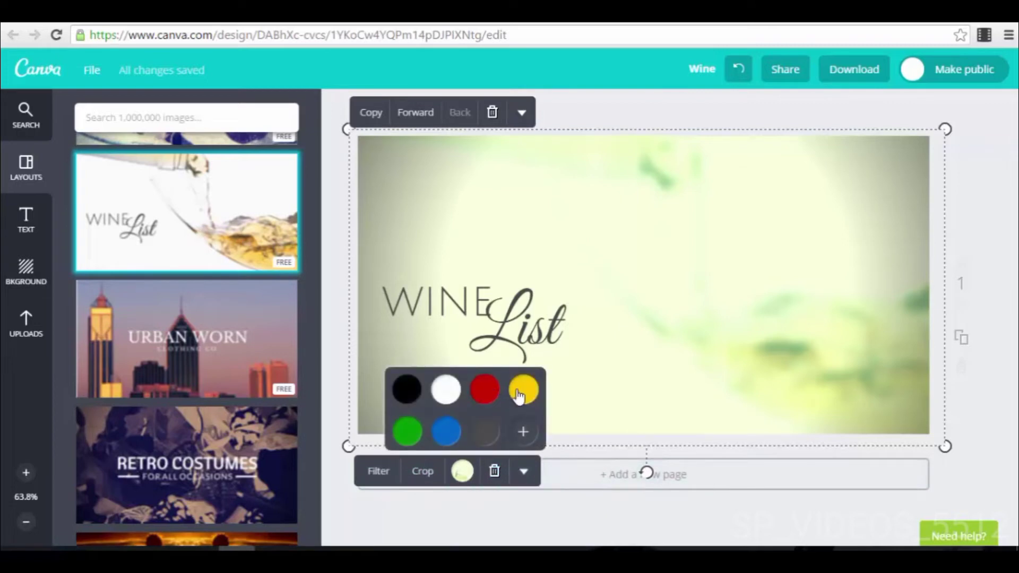
click(530, 435)
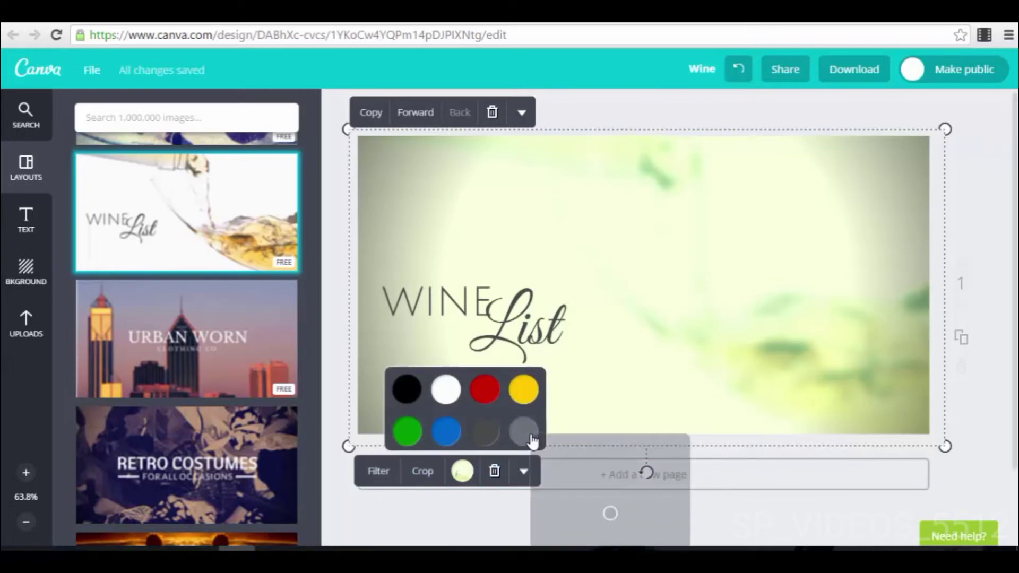
click(961, 437)
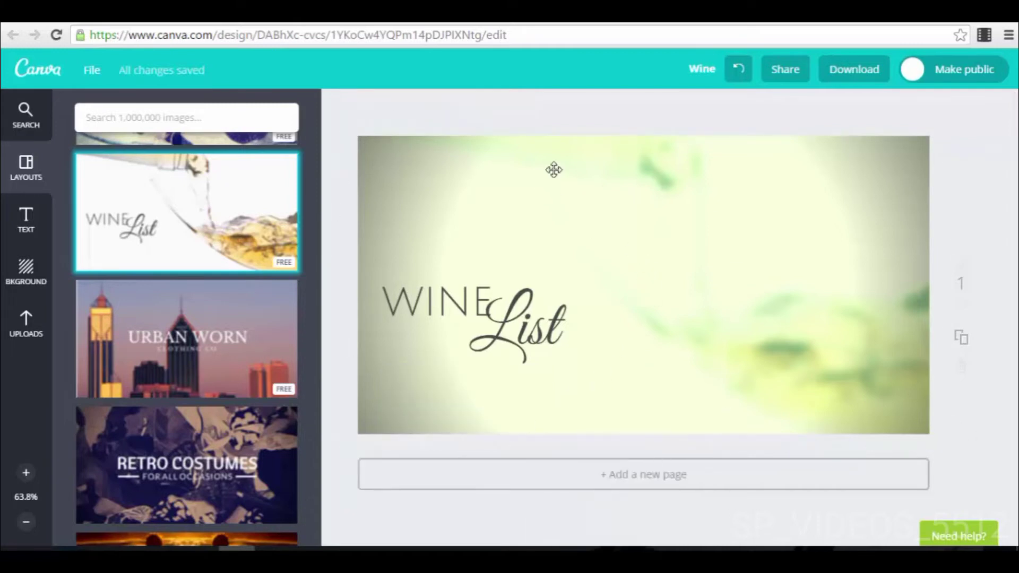
Step: Examine the background colours, free patterns and paid photo backgrounds available for the design
click(25, 272)
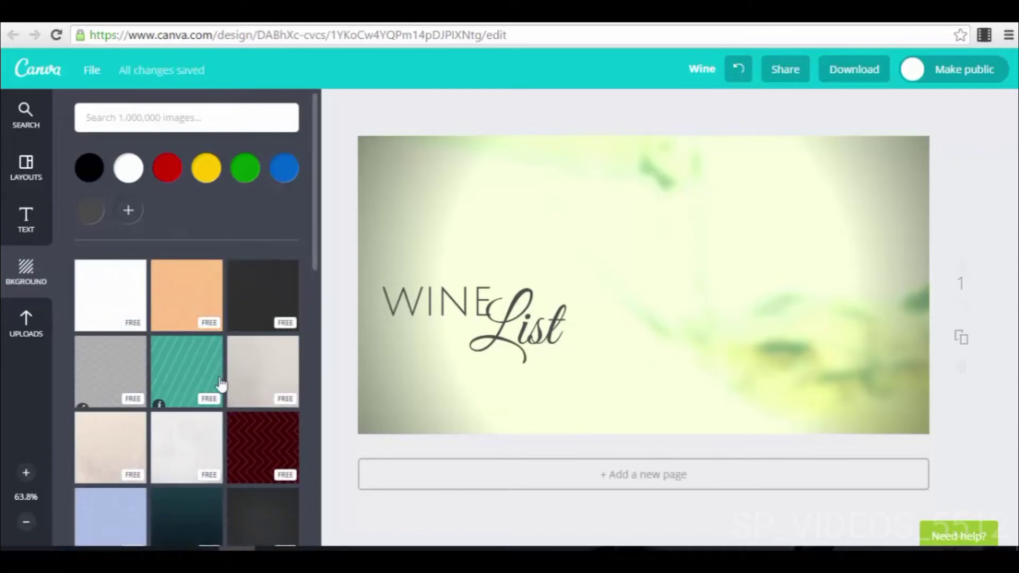
scroll(249, 390, down, 2)
scroll(250, 390, down, 1)
scroll(175, 213, up, 1)
scroll(159, 255, up, 2)
scroll(204, 434, down, 6)
scroll(205, 434, down, 5)
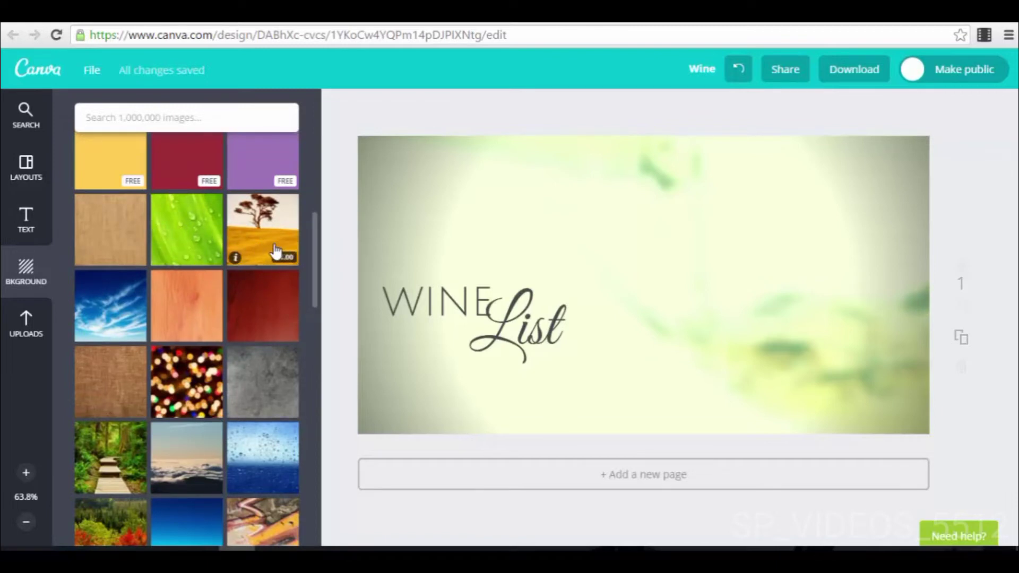
scroll(246, 347, down, 15)
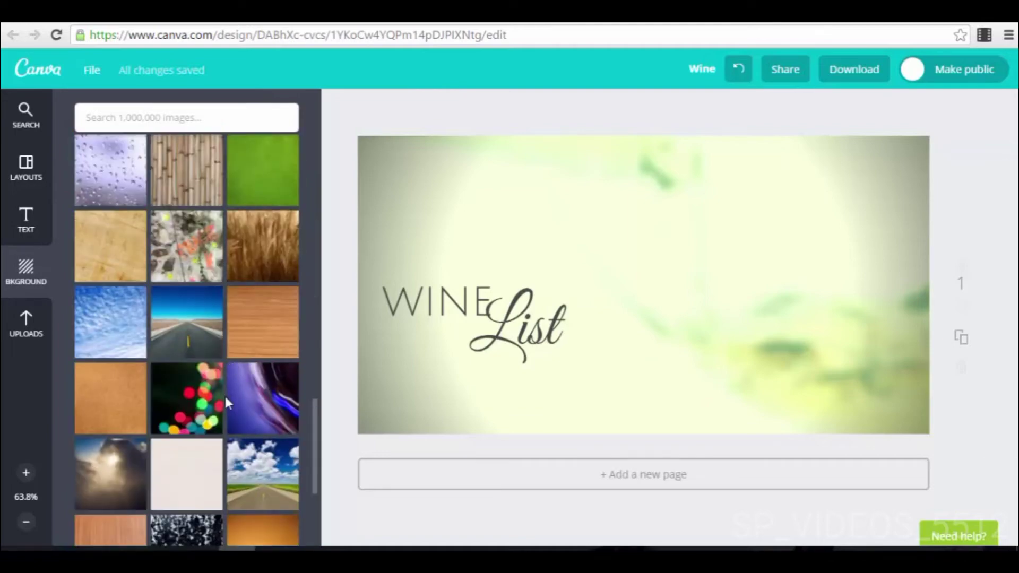
scroll(259, 393, down, 10)
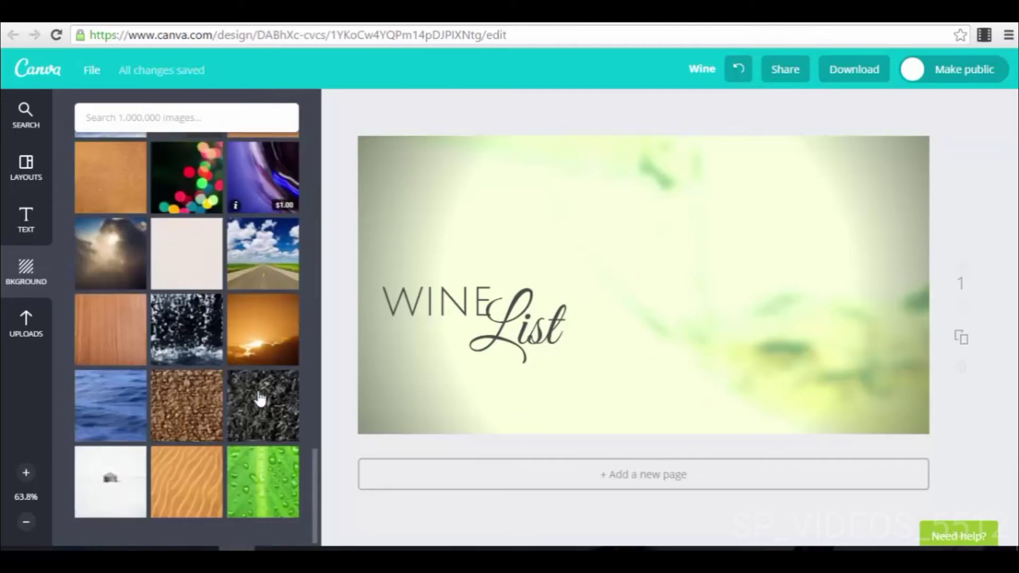
scroll(259, 394, up, 1)
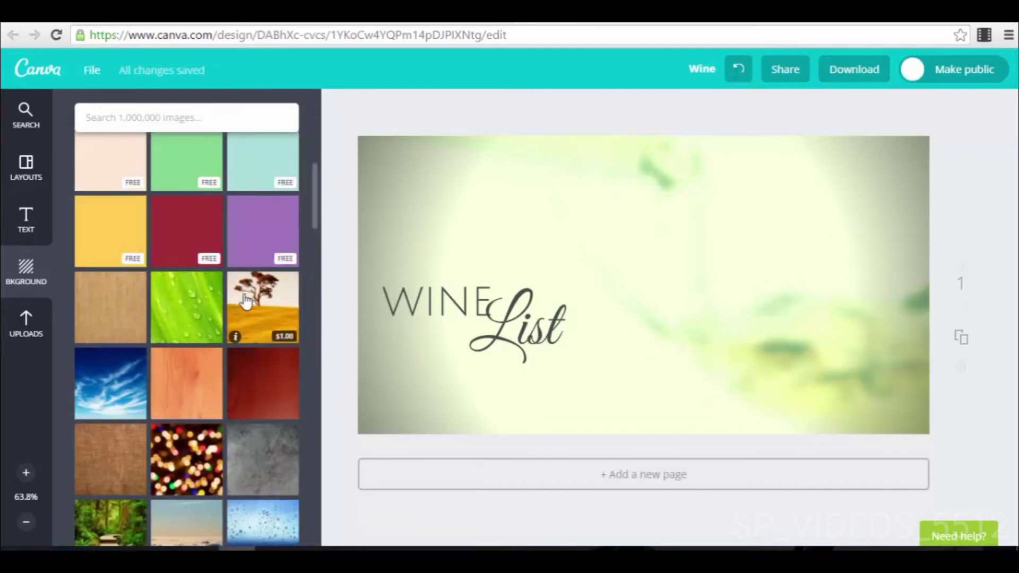
scroll(261, 325, up, 3)
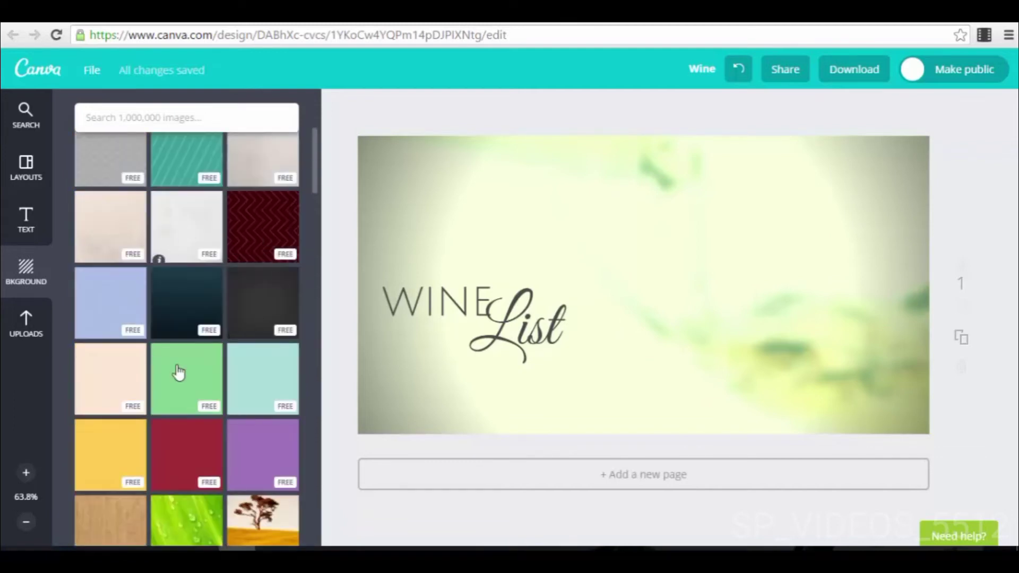
scroll(262, 395, up, 4)
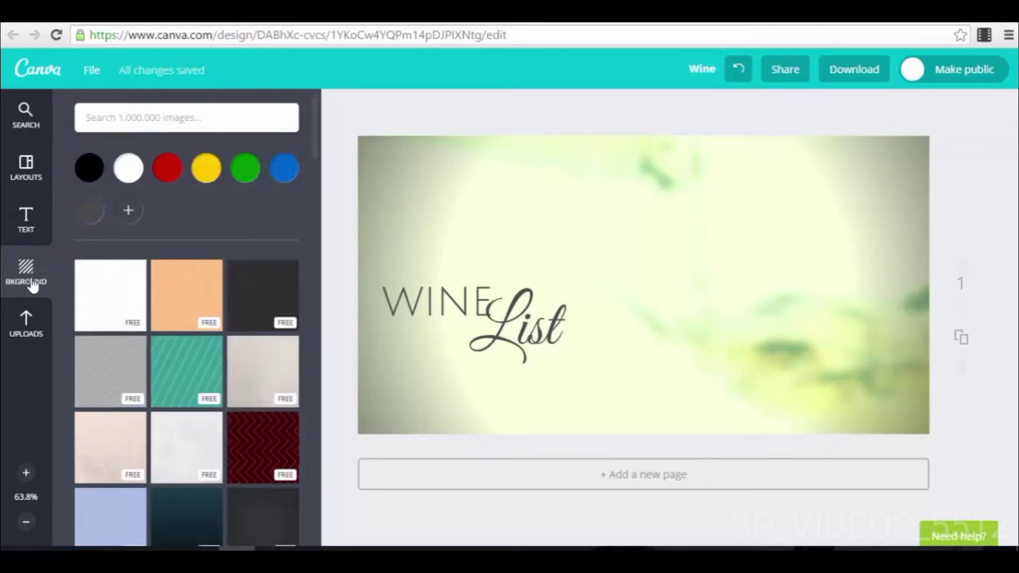
Step: Add the uploaded round chart icon to the design, enlarge it, and undo an attempt to move it upwards
click(30, 321)
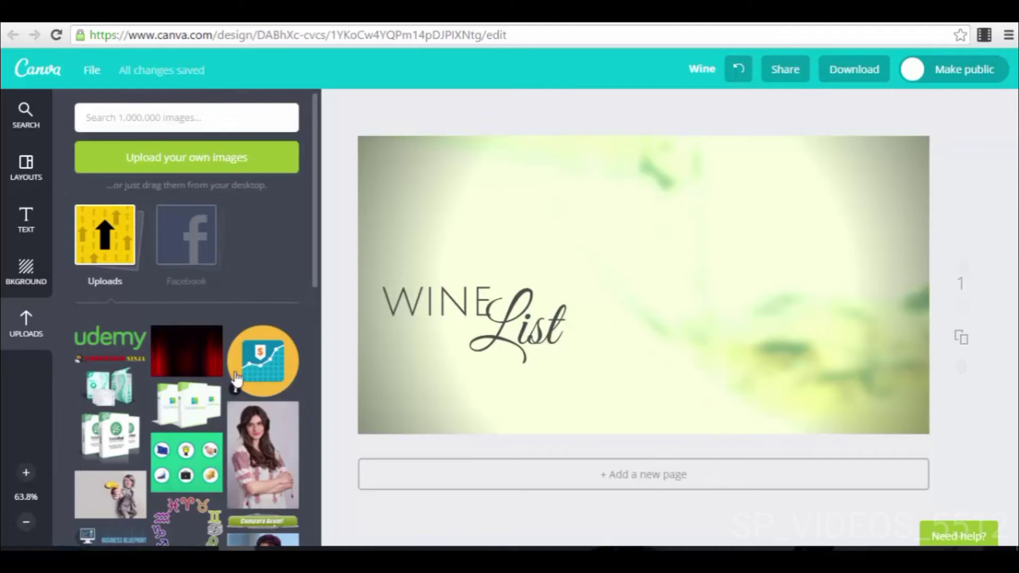
click(260, 359)
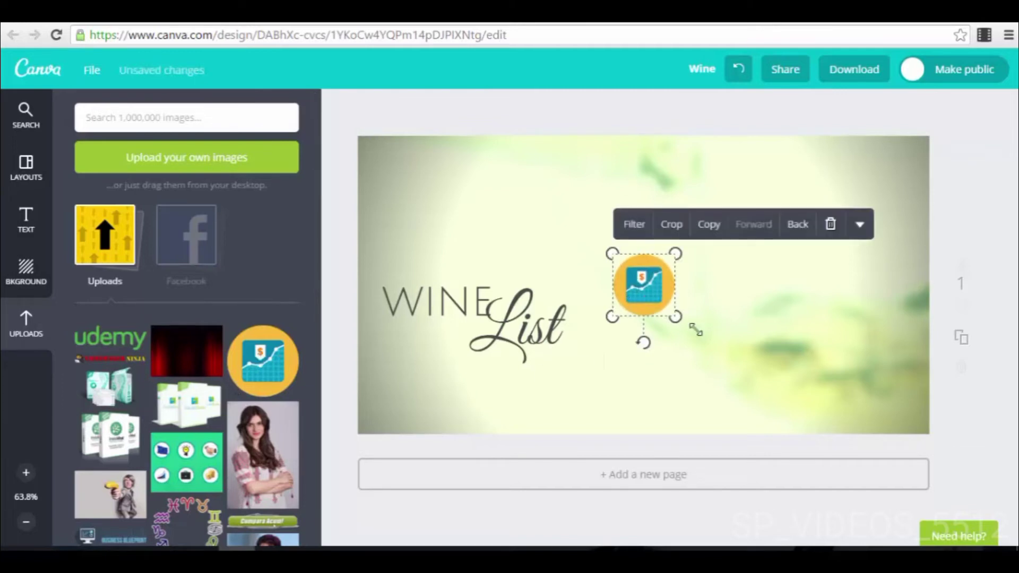
drag(674, 318, 727, 369)
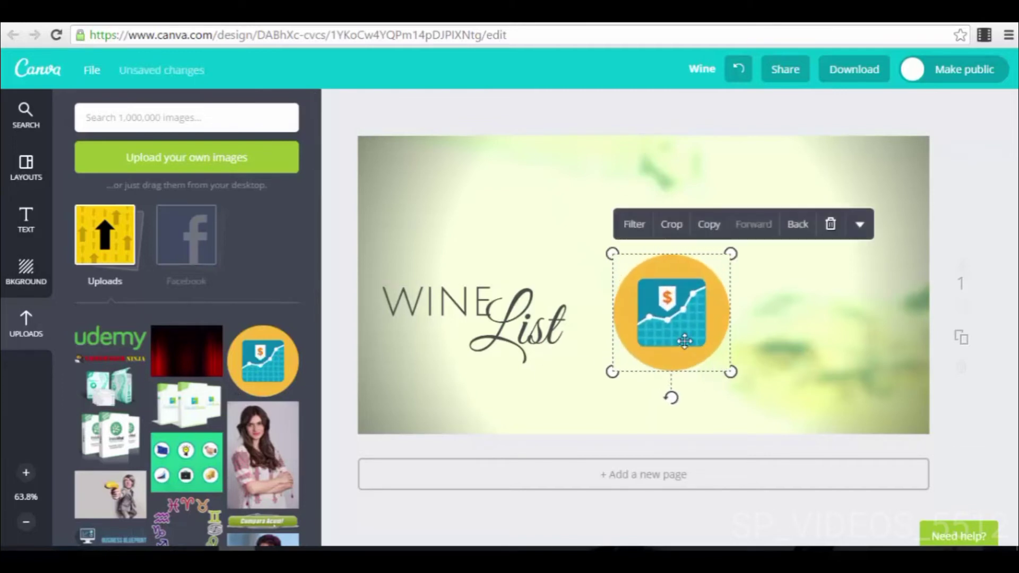
drag(684, 337, 693, 277)
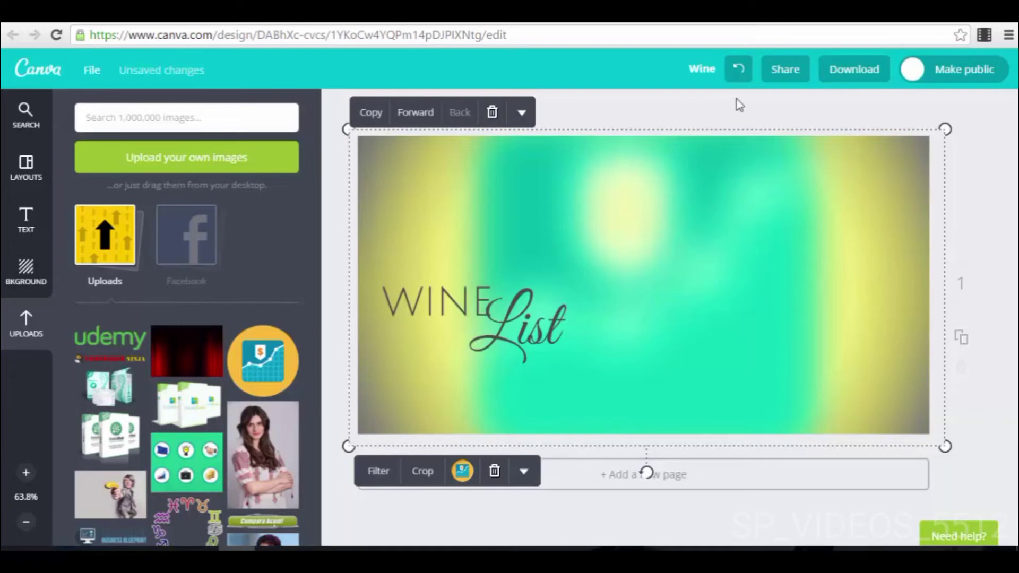
click(738, 79)
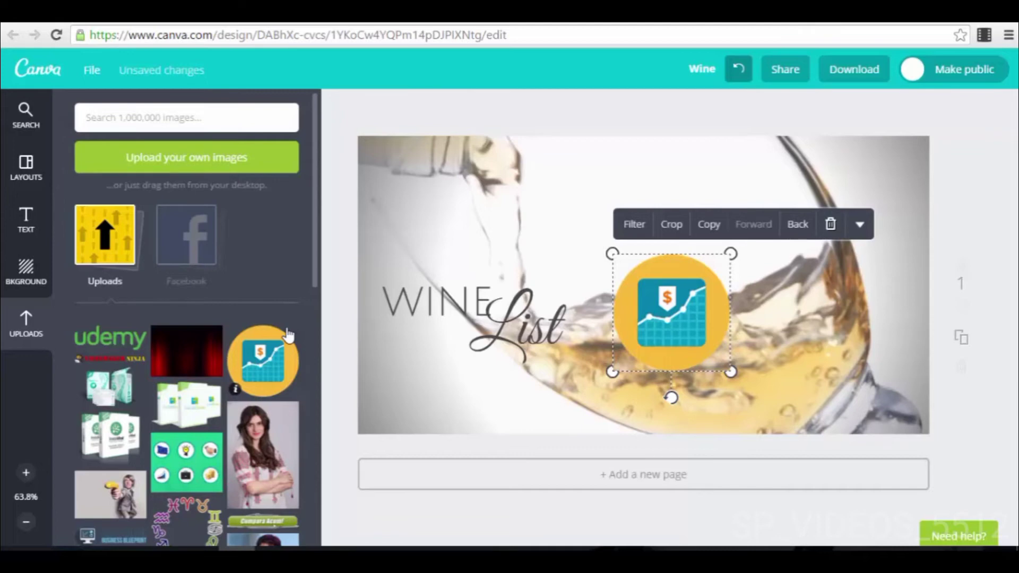
Step: Open the Frames collection and delete the round chart icon from the design
click(25, 115)
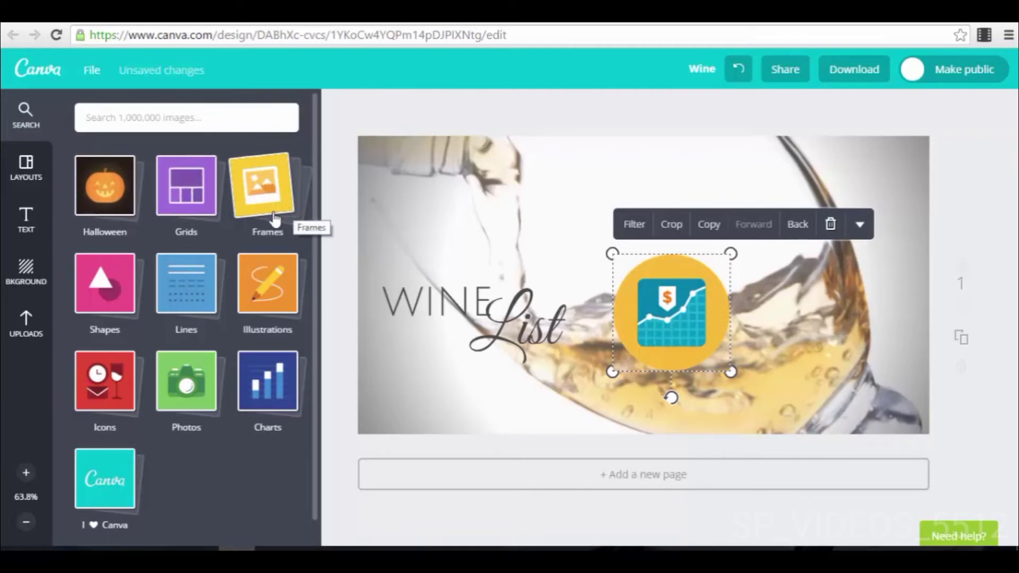
click(245, 203)
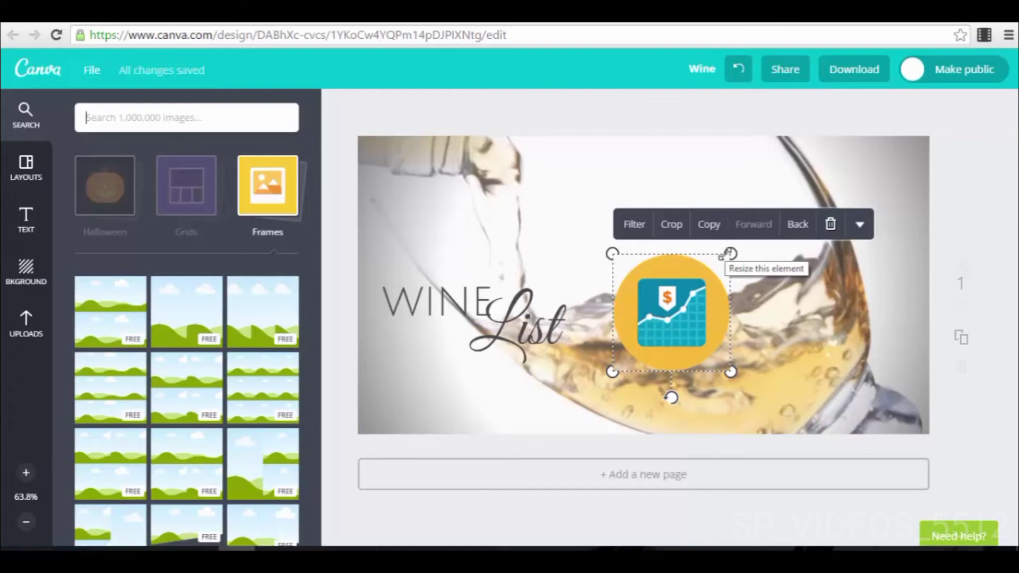
click(830, 224)
Step: Add the circular frame with the green centre band and place it beside the "WINE List" text
scroll(234, 382, down, 3)
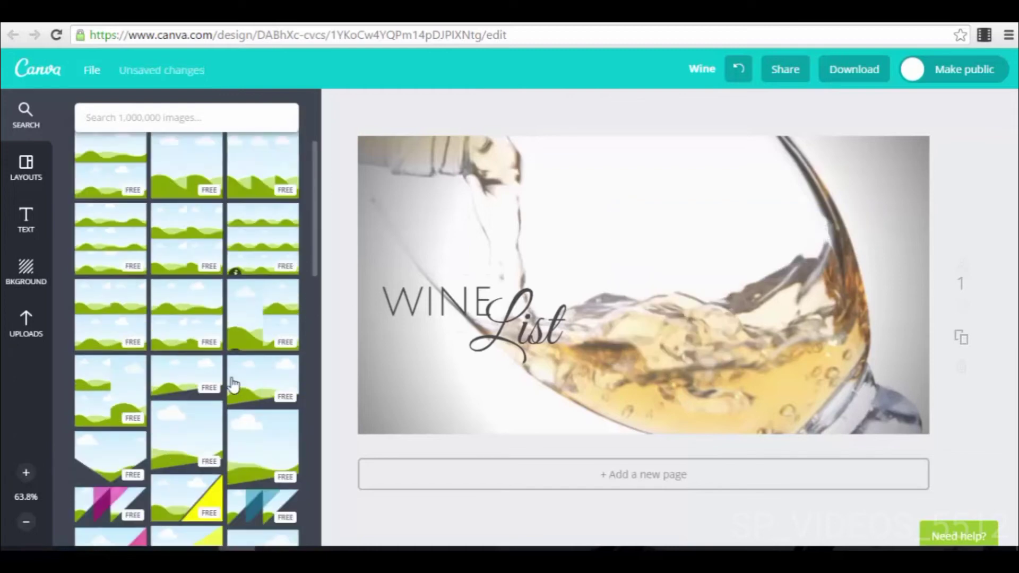
scroll(234, 383, down, 6)
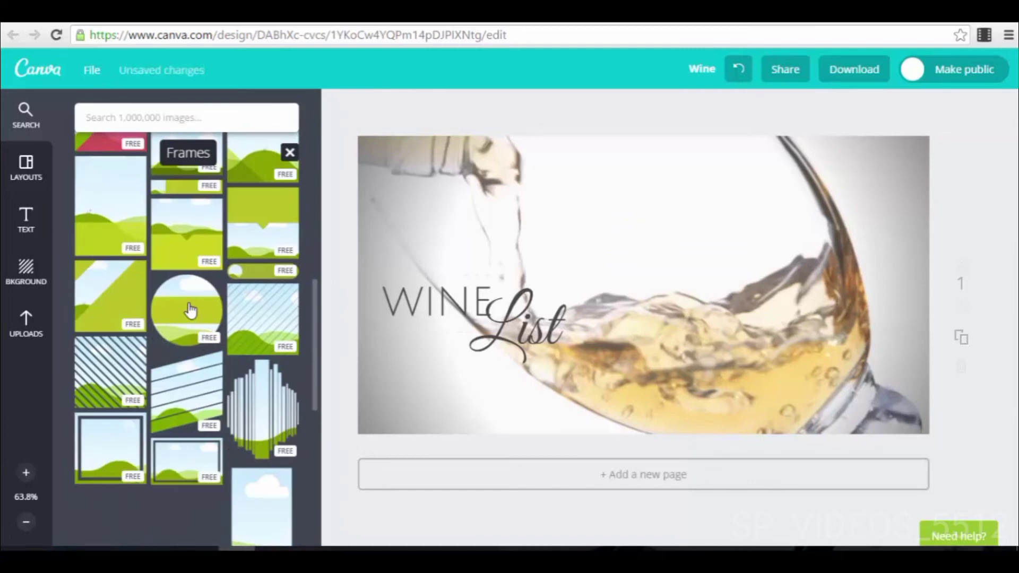
click(190, 310)
drag(653, 280, 771, 291)
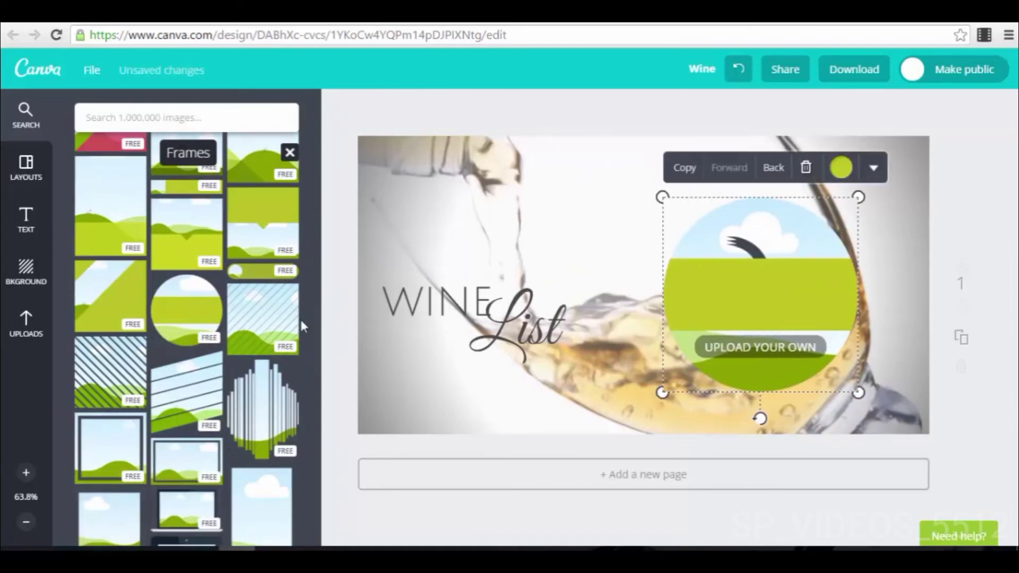
Step: Fill the circular frame with the uploaded photo of the dark-haired woman with crossed arms
click(27, 321)
scroll(193, 318, down, 3)
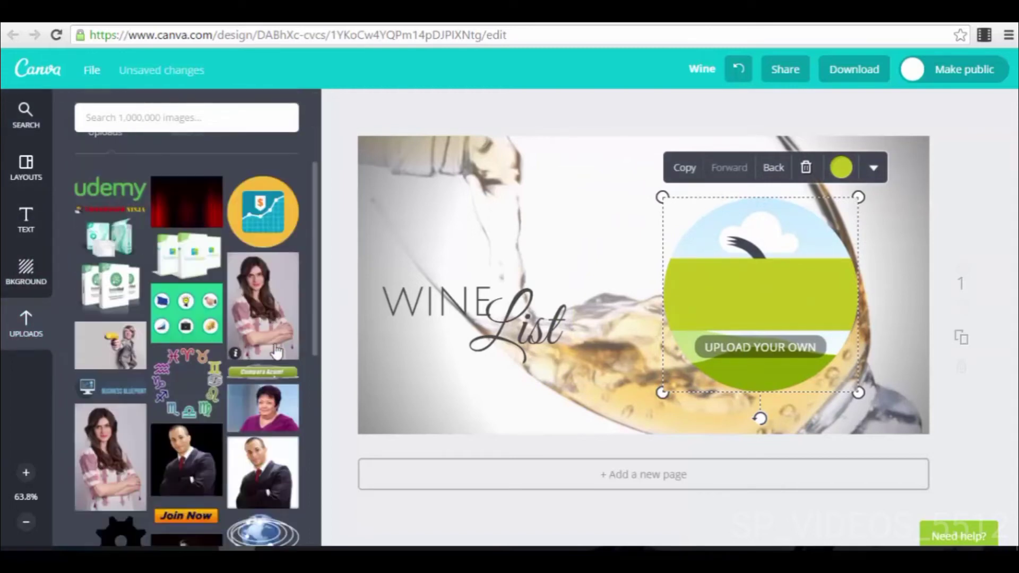
drag(276, 310, 778, 268)
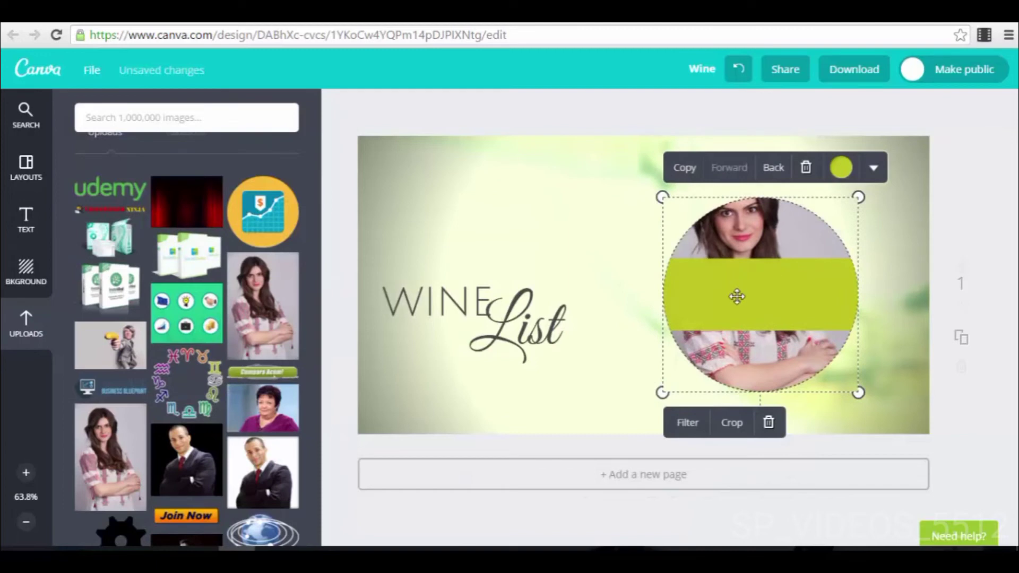
Step: Delete the circular photo frame from the design and close the Frames collection
click(807, 169)
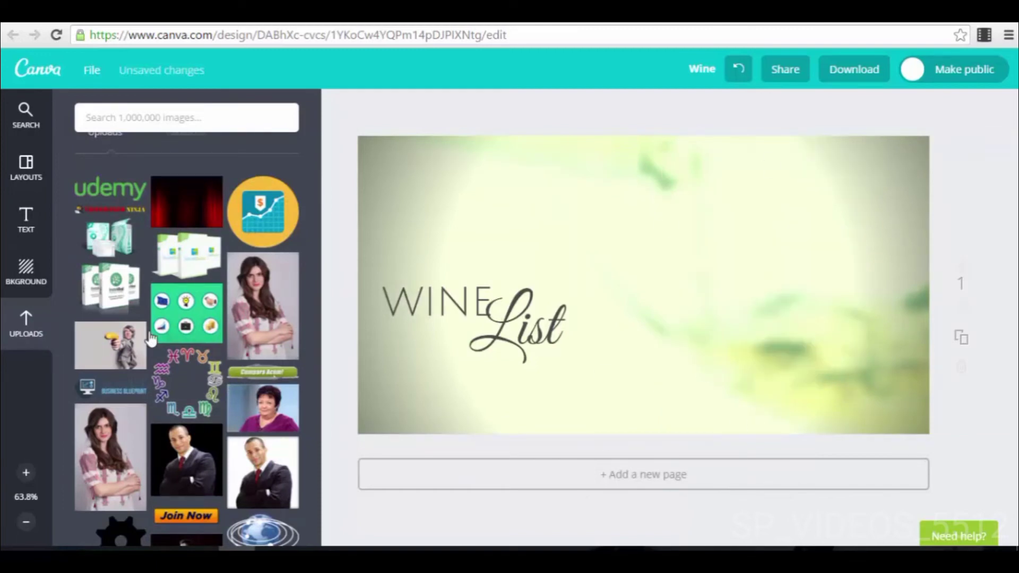
click(22, 137)
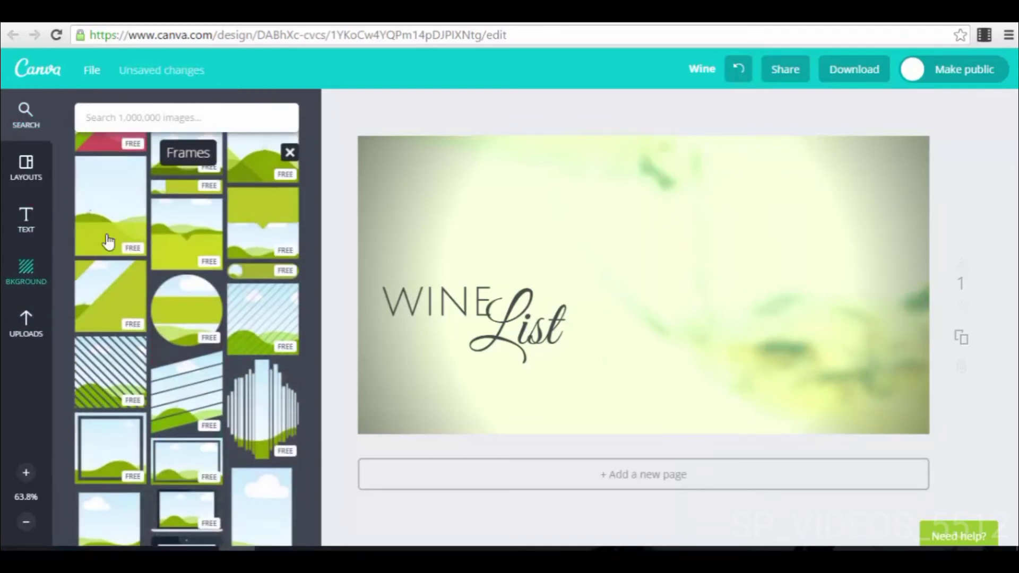
scroll(186, 213, up, 4)
click(289, 155)
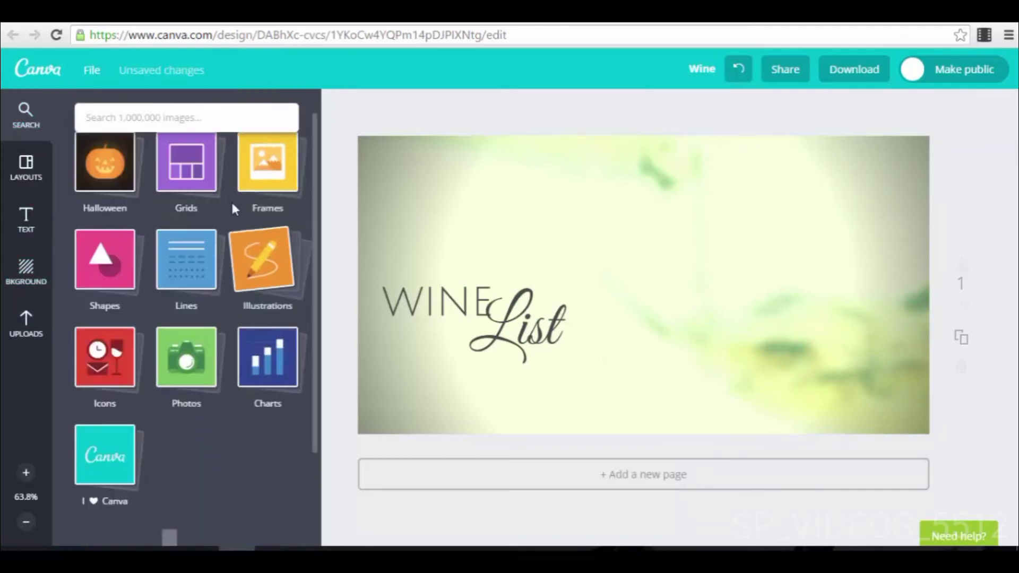
Step: Examine the grid arrangements in the Grids collection and return to the overview of element categories
click(186, 190)
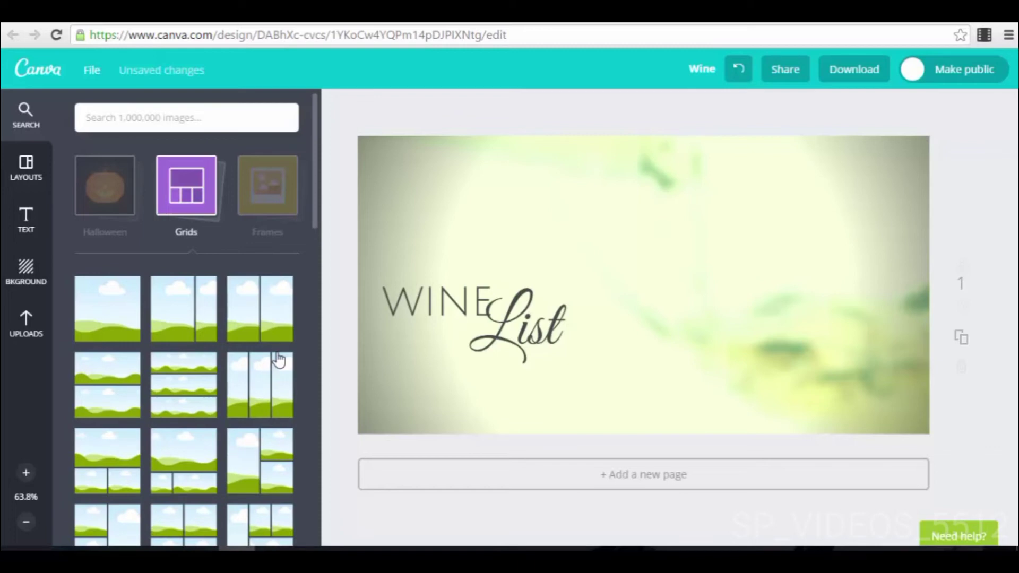
scroll(237, 350, down, 10)
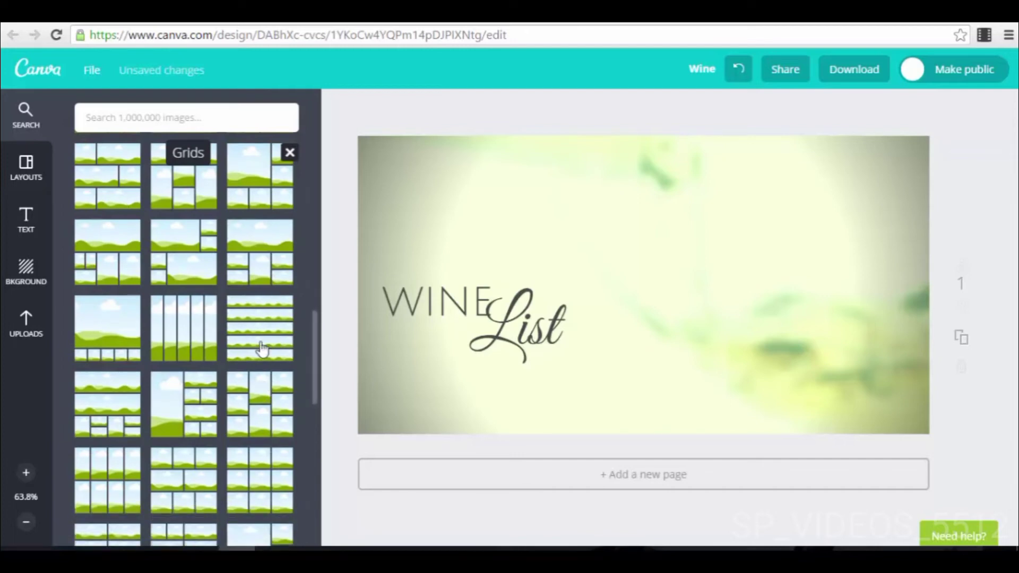
scroll(261, 340, up, 7)
click(290, 155)
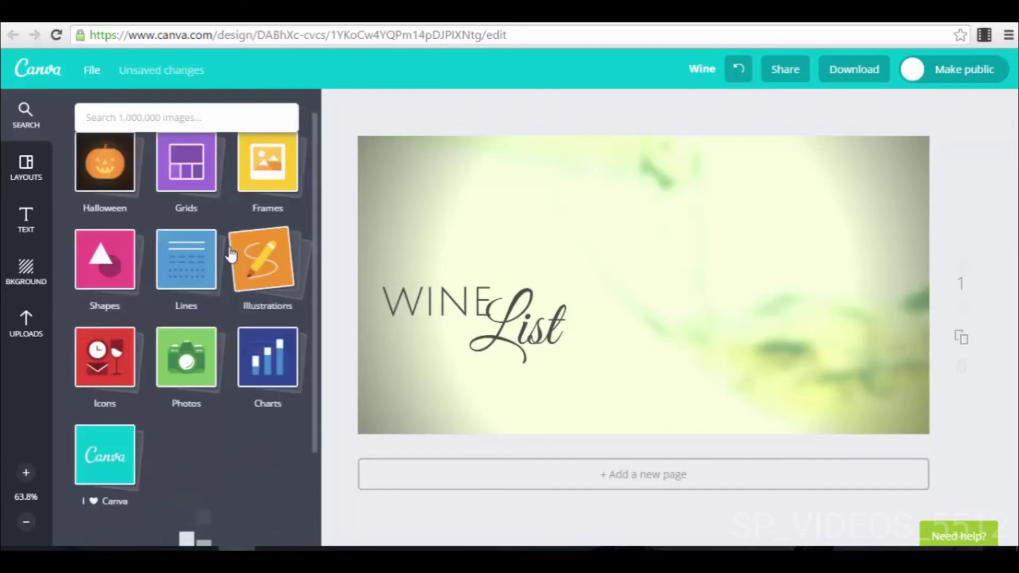
scroll(133, 188, up, 1)
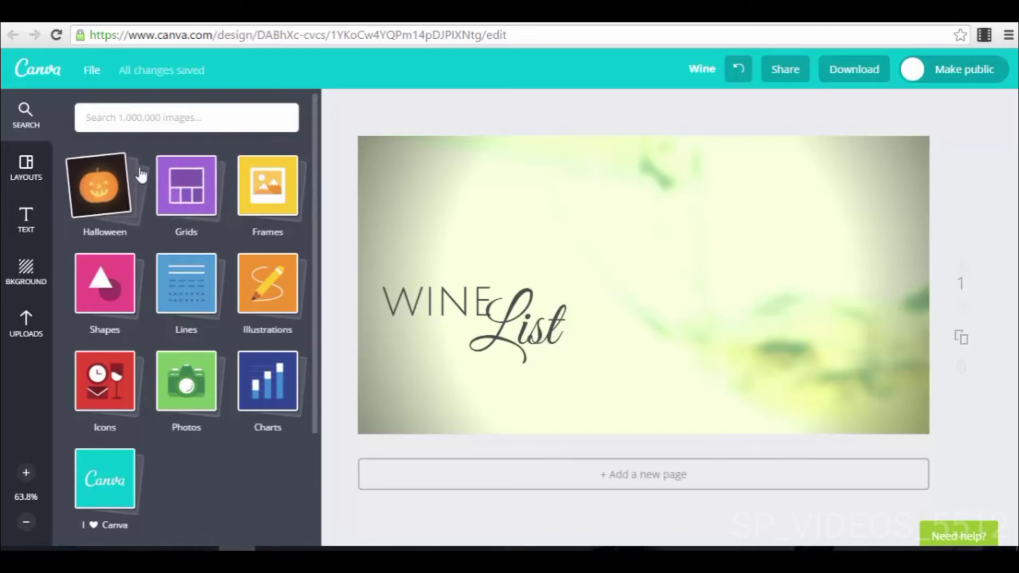
Step: Add the globe from the Illustrations collection to the design
click(274, 283)
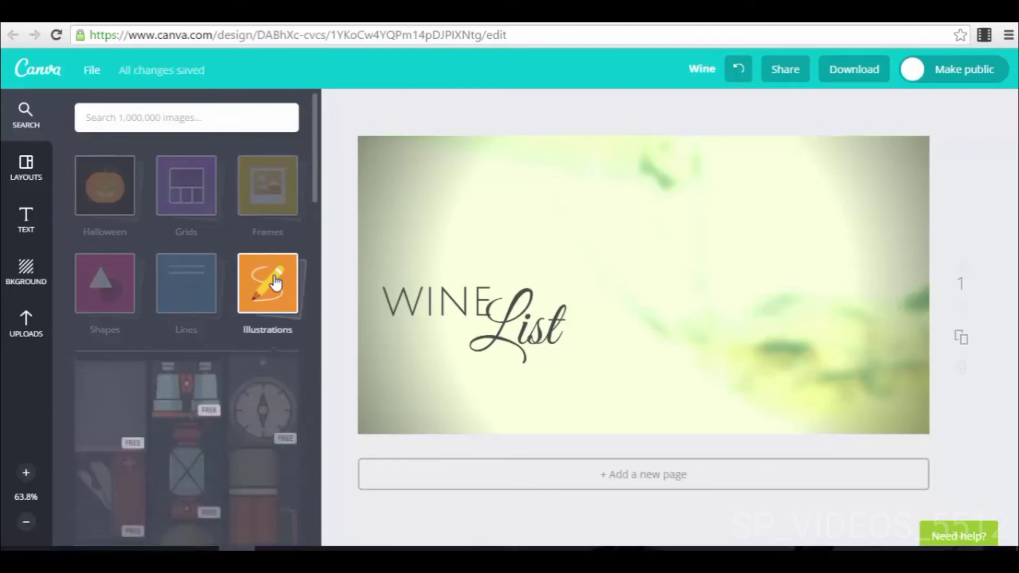
scroll(252, 393, down, 5)
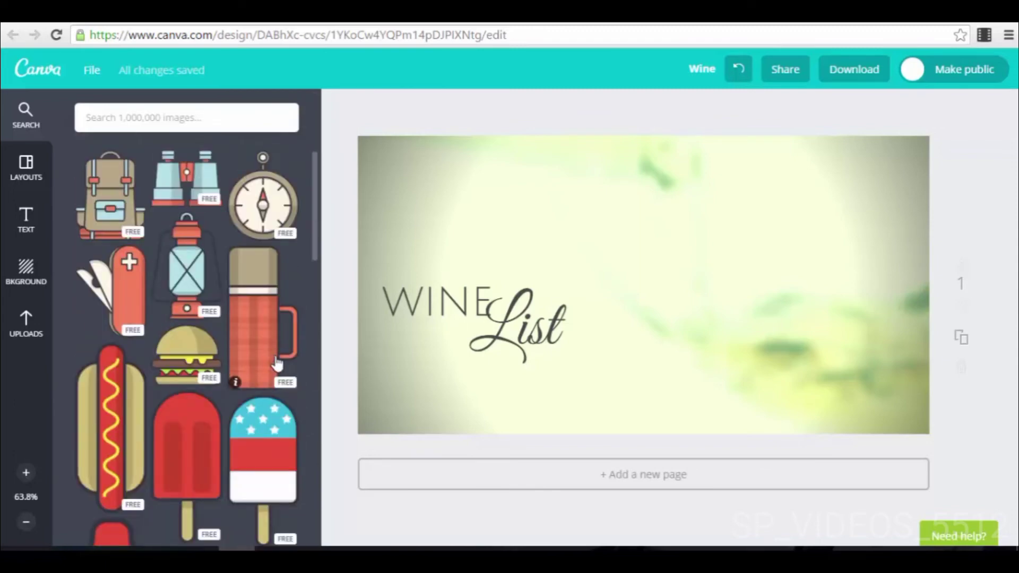
scroll(227, 333, down, 8)
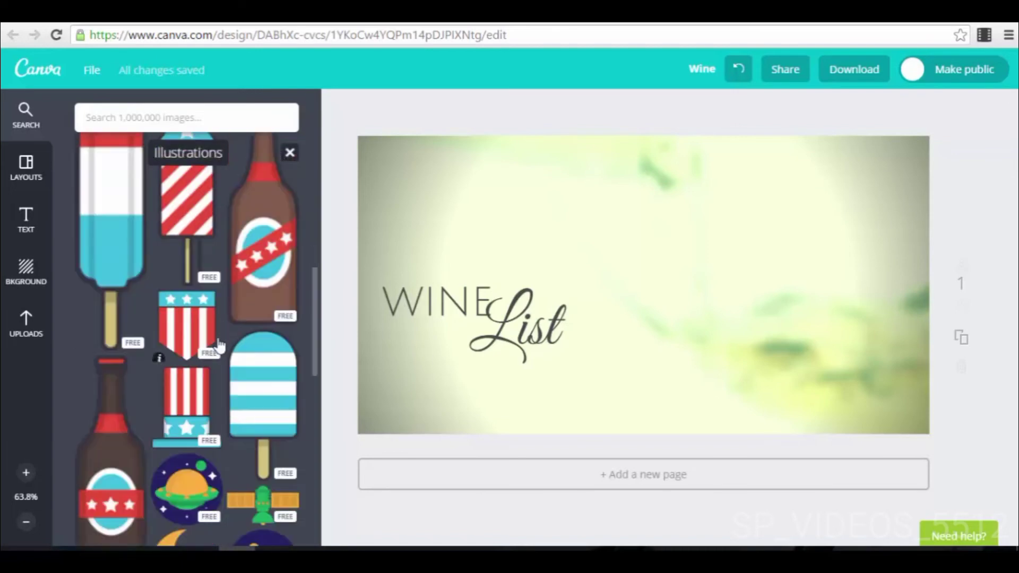
scroll(219, 345, down, 10)
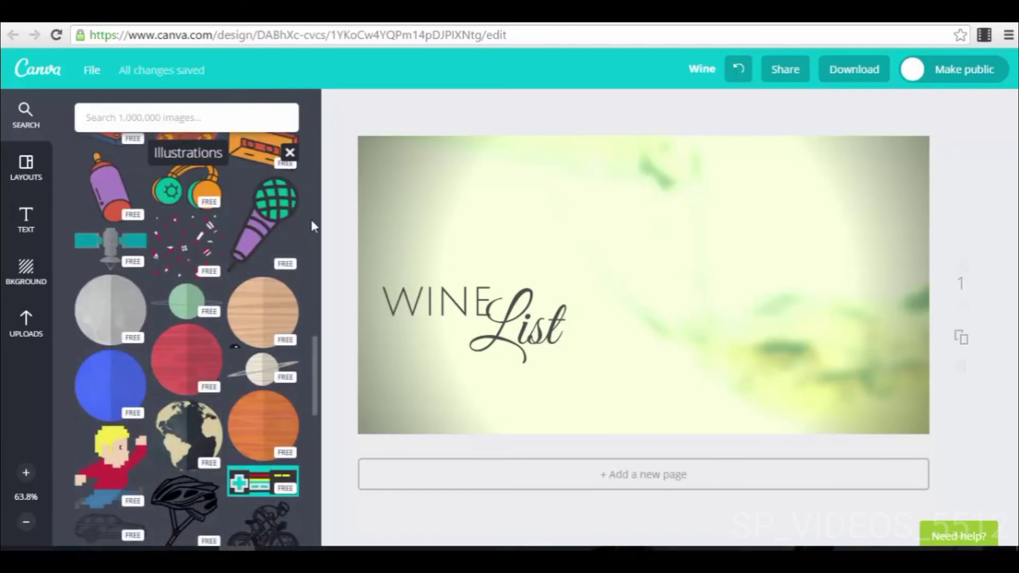
scroll(200, 312, down, 4)
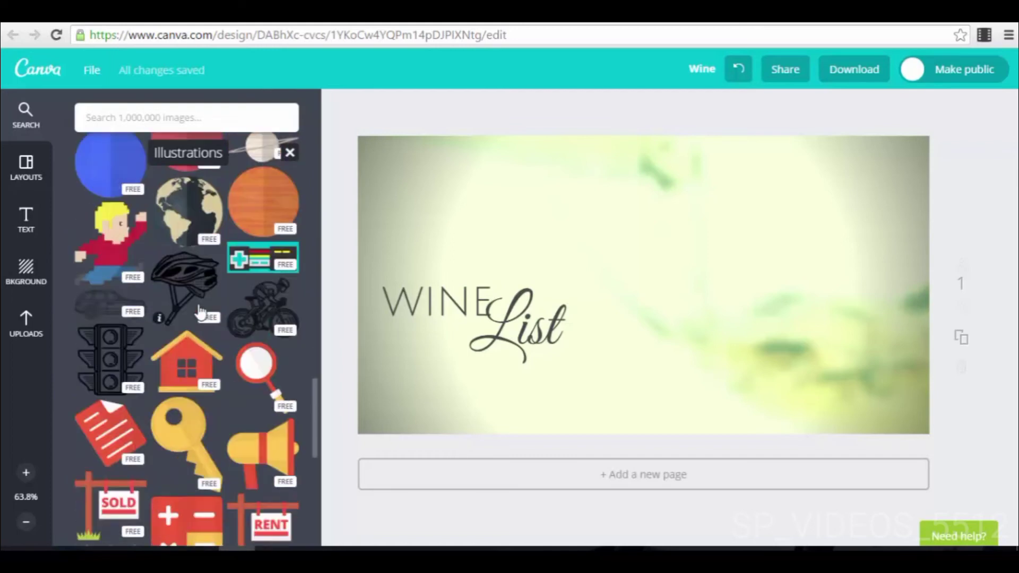
click(192, 215)
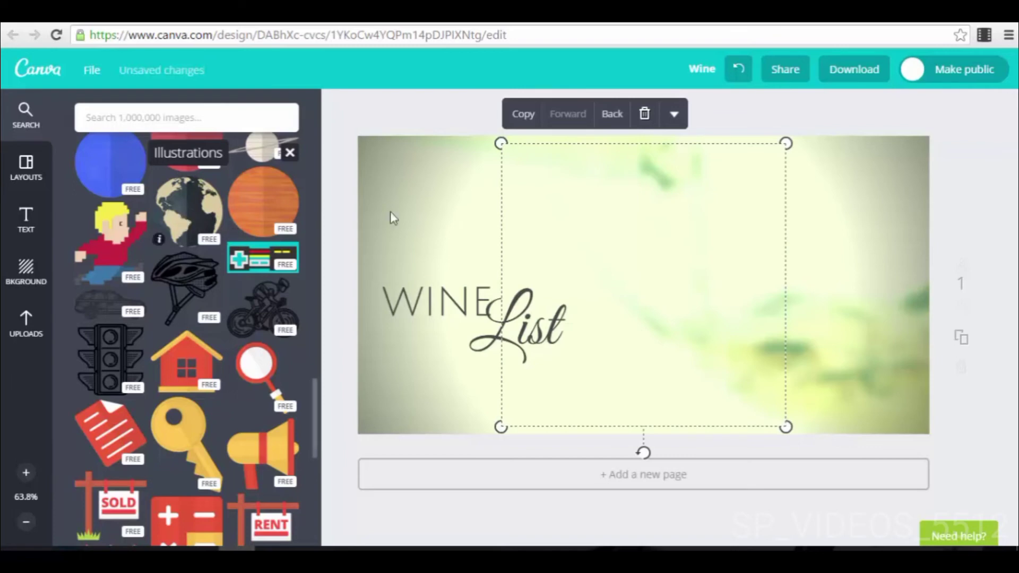
Step: Reposition the globe illustration over the right half of the design and delete it
drag(555, 214, 695, 237)
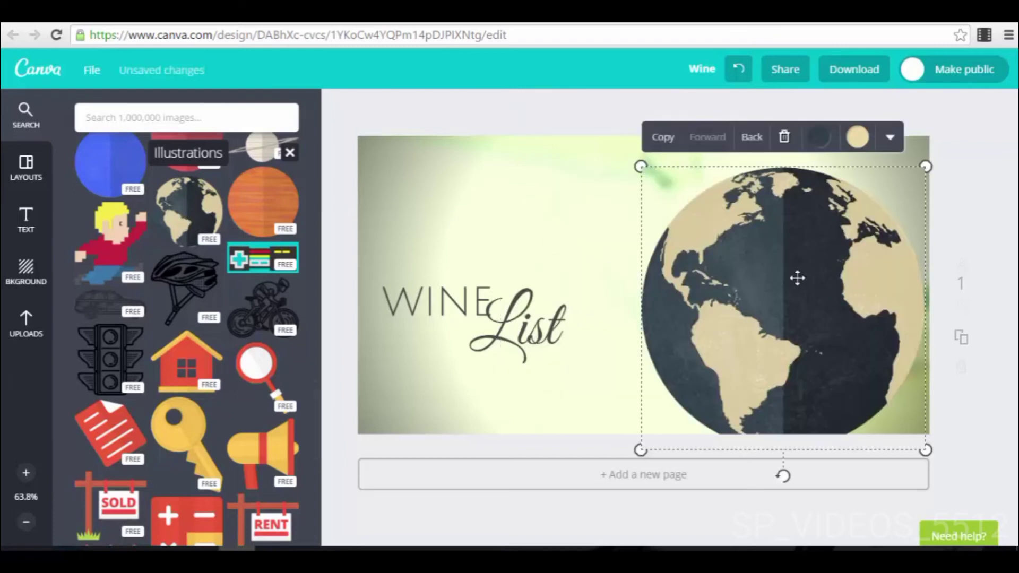
drag(797, 277, 717, 255)
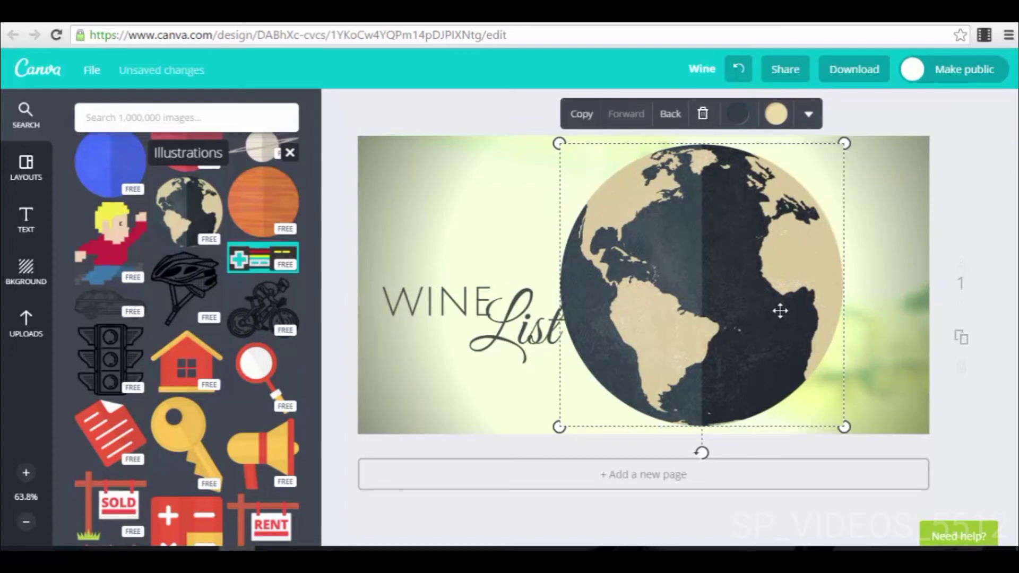
click(703, 113)
scroll(158, 316, down, 5)
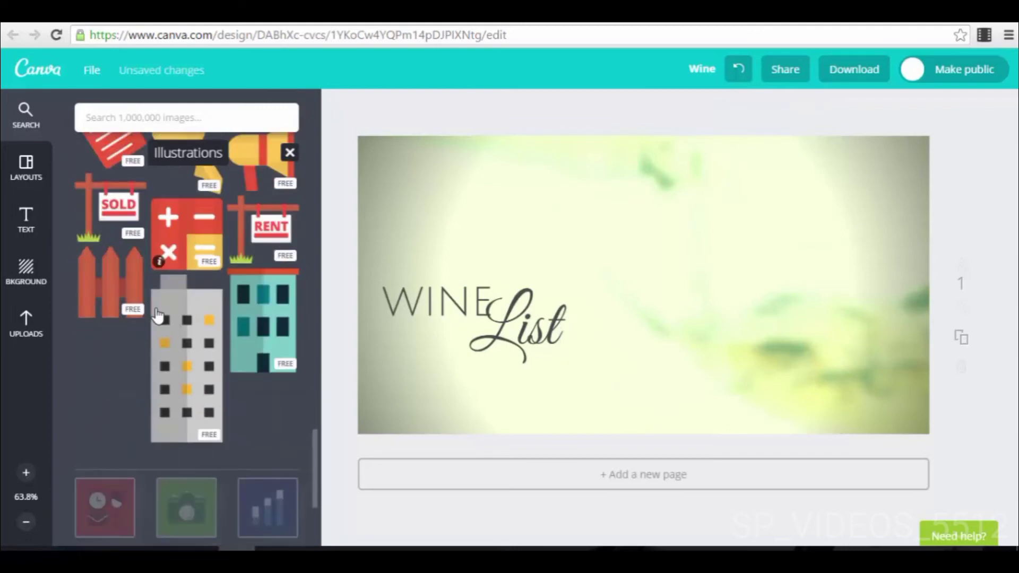
Step: Examine the remaining artwork in the Illustrations collection and return to the overview of element categories
scroll(158, 315, down, 3)
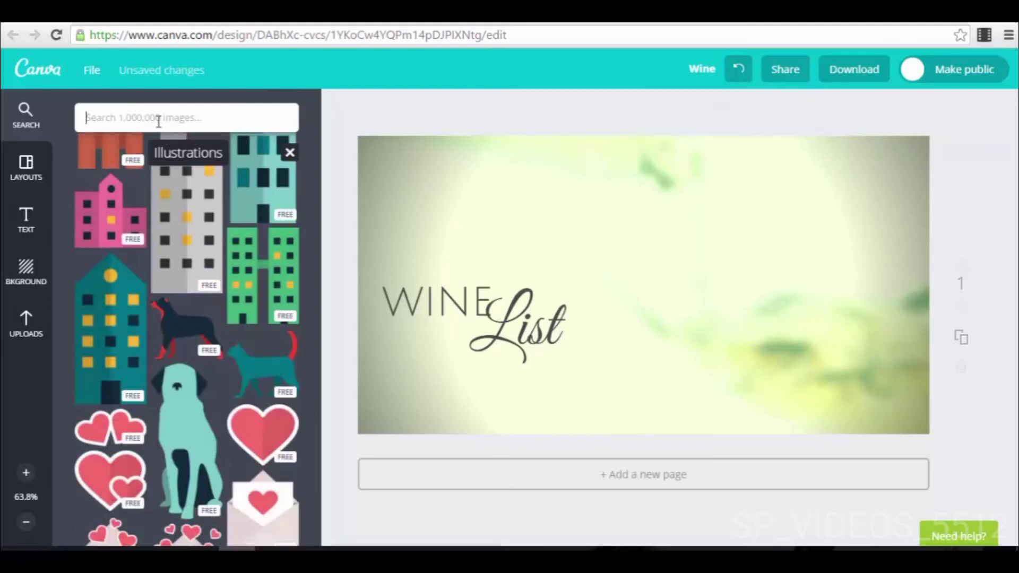
scroll(224, 326, down, 10)
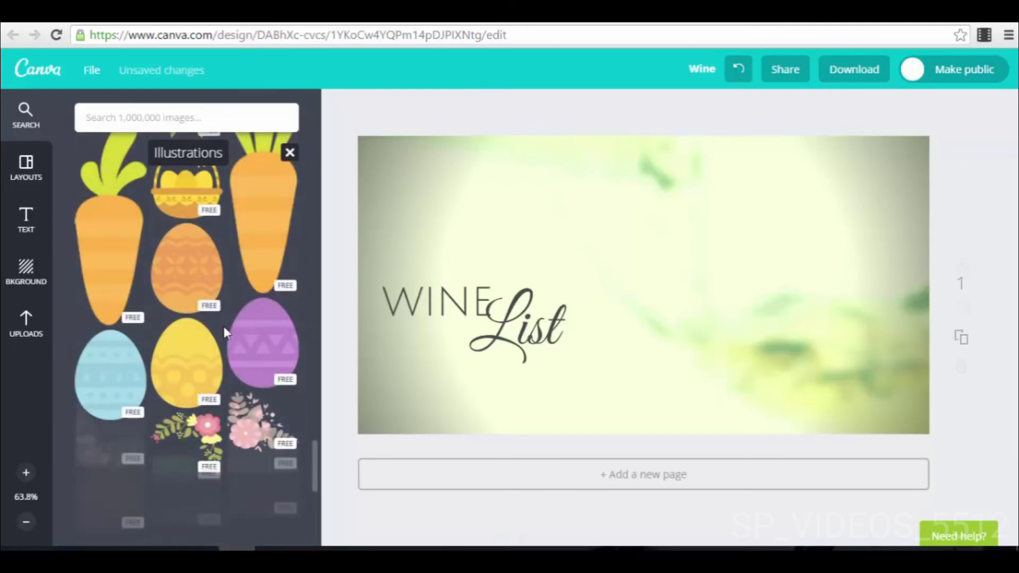
scroll(224, 327, down, 8)
scroll(207, 345, down, 10)
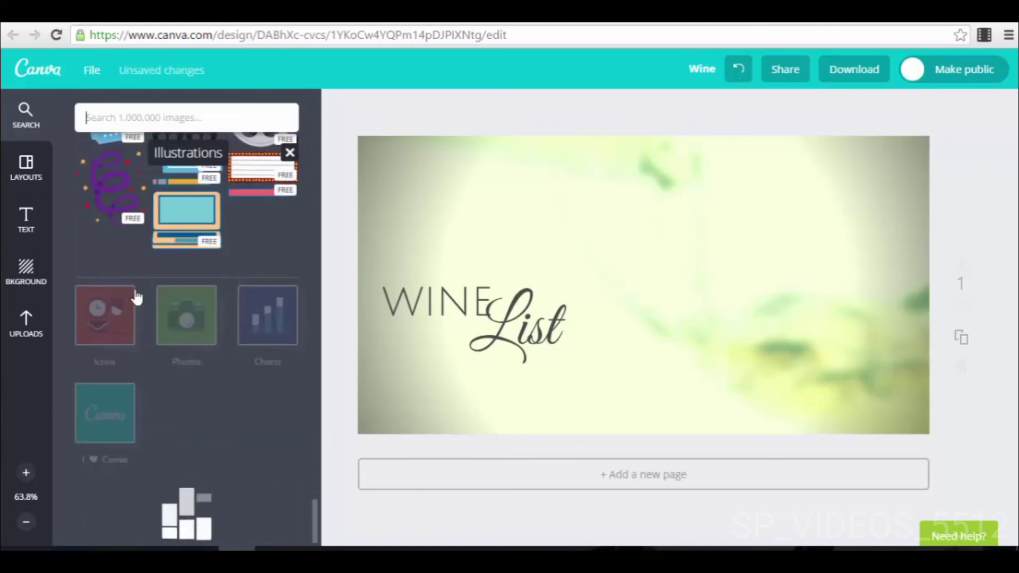
click(29, 113)
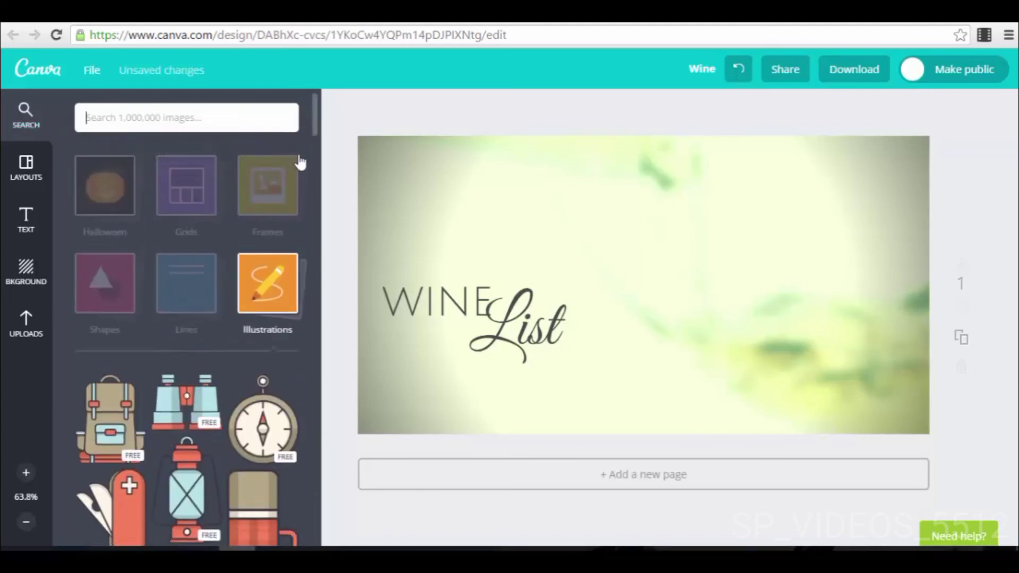
click(238, 345)
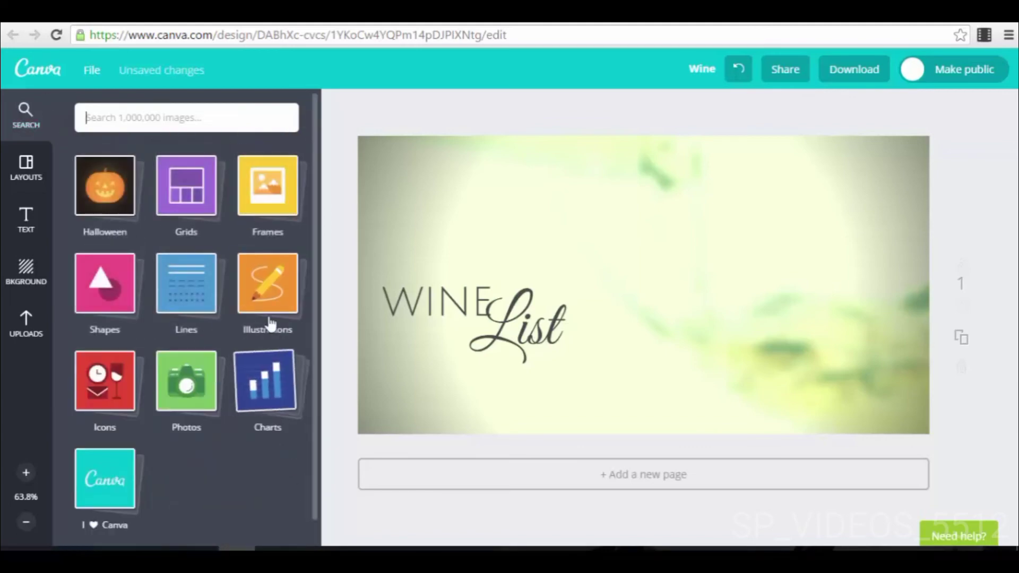
Step: Examine the squares and circles in the Shapes collection and close the collection
click(109, 302)
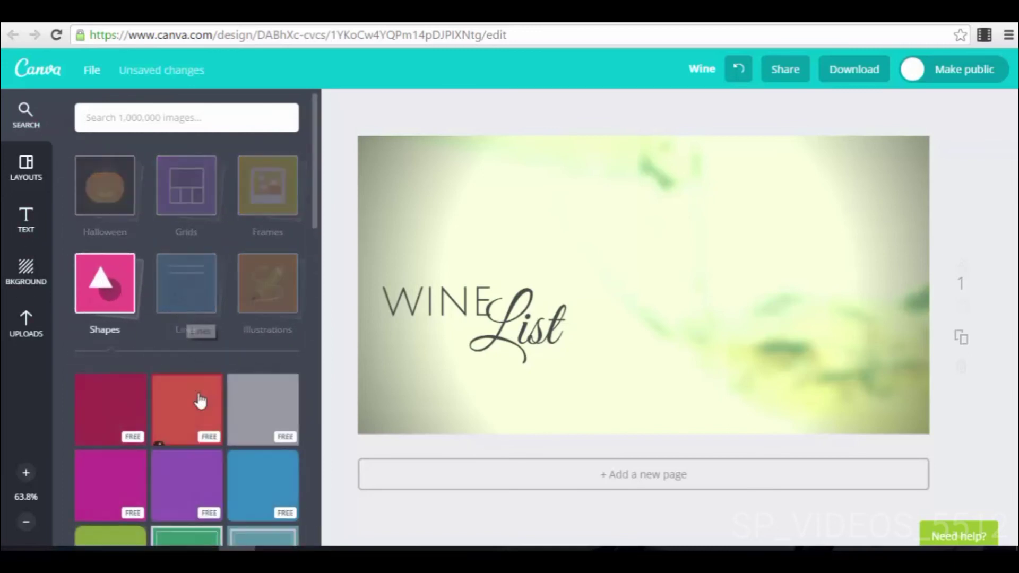
scroll(260, 475, down, 4)
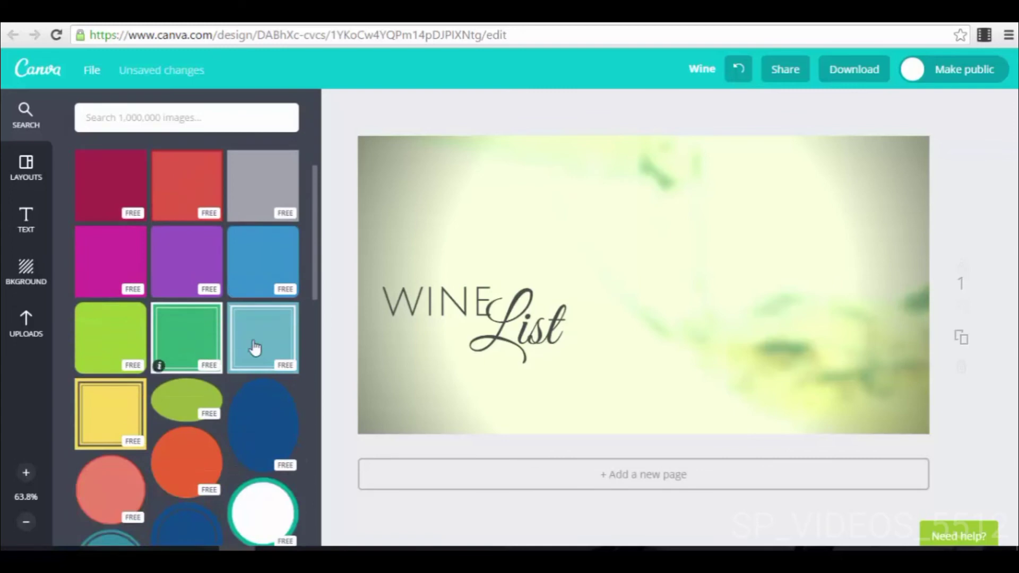
scroll(164, 269, up, 3)
click(193, 229)
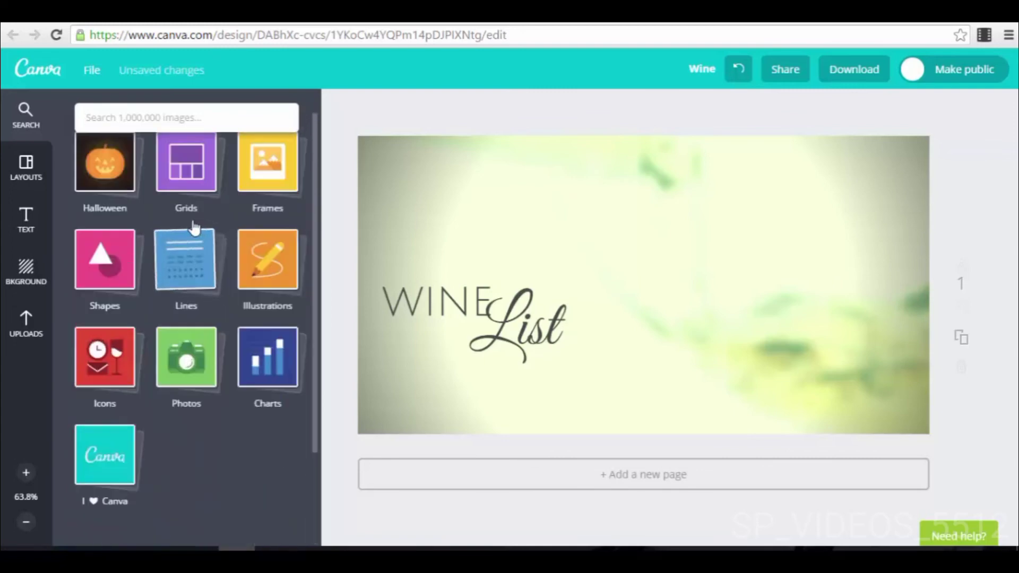
Step: Examine the dividers, arrows and swirls in the Lines collection and return to the category overview
click(199, 268)
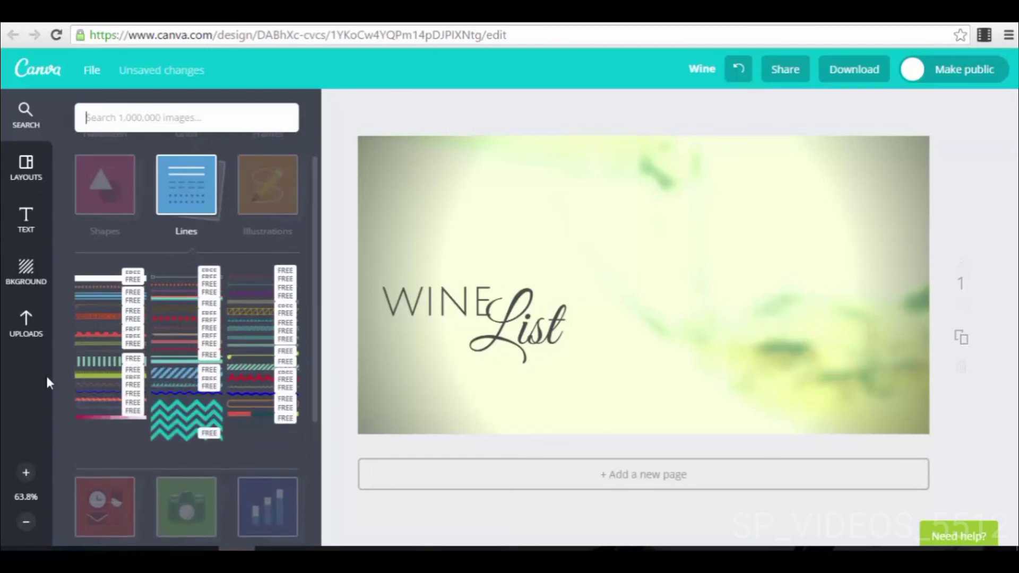
scroll(199, 393, down, 3)
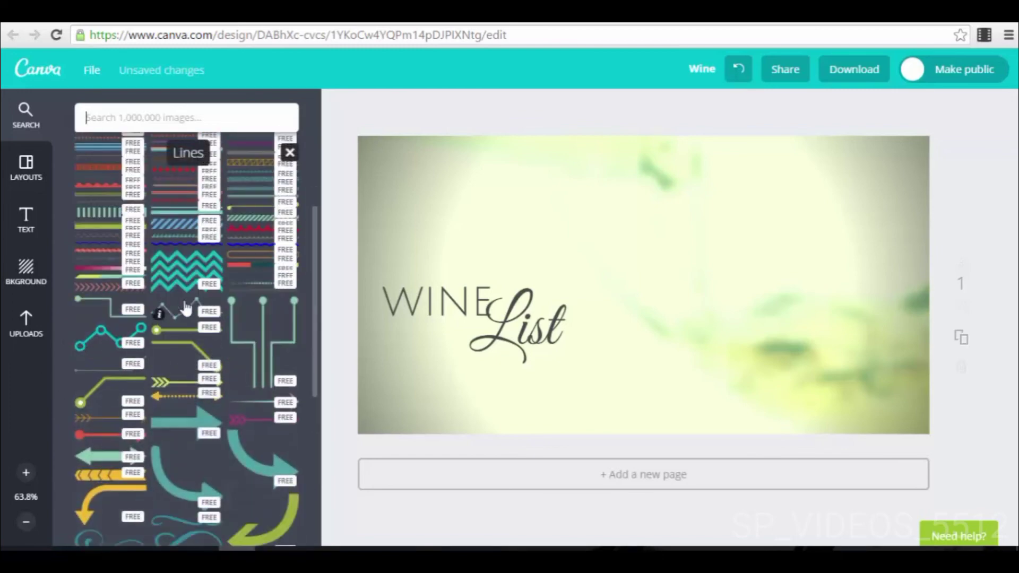
scroll(223, 370, down, 1)
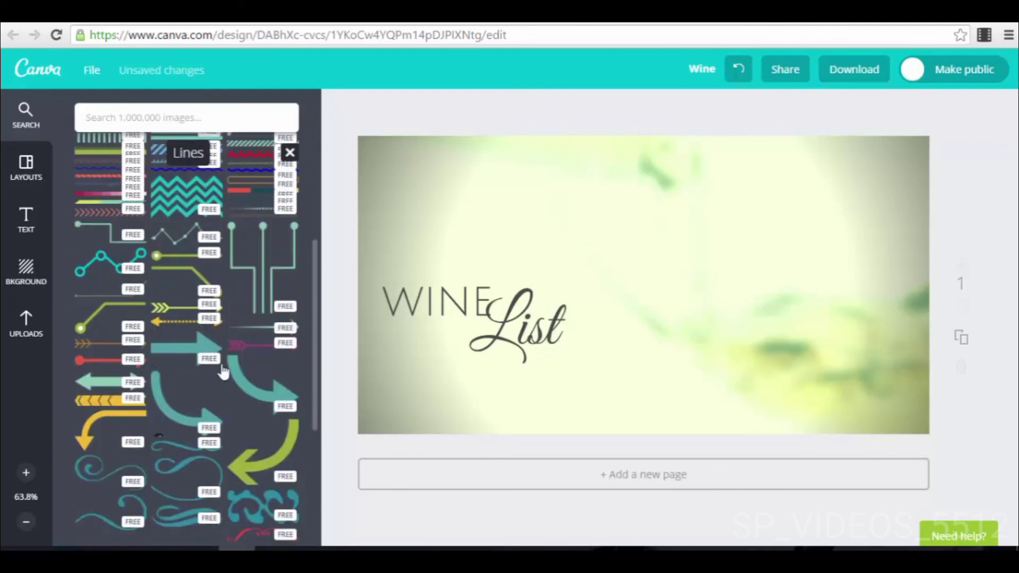
scroll(241, 441, down, 2)
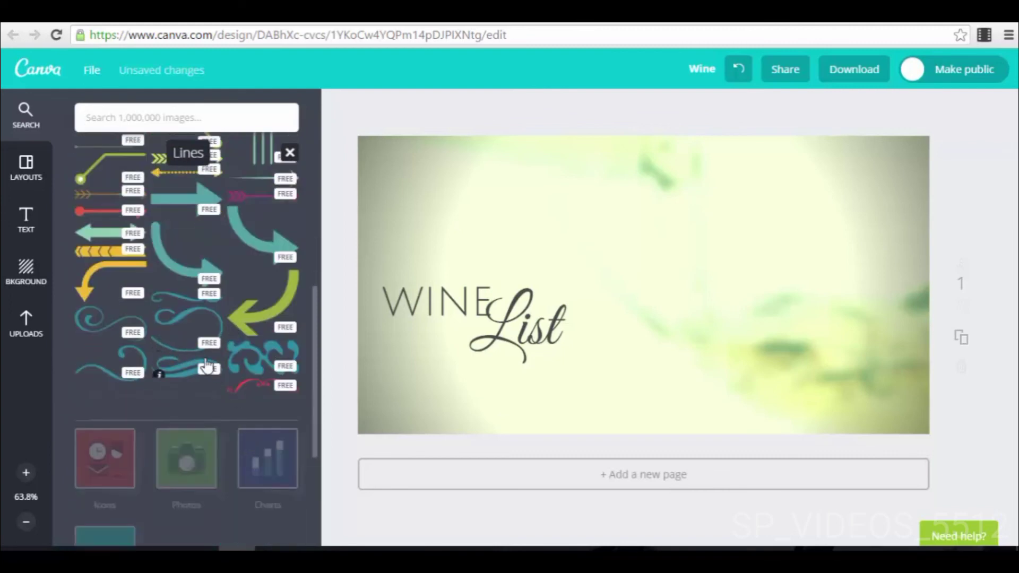
scroll(207, 366, up, 5)
click(207, 313)
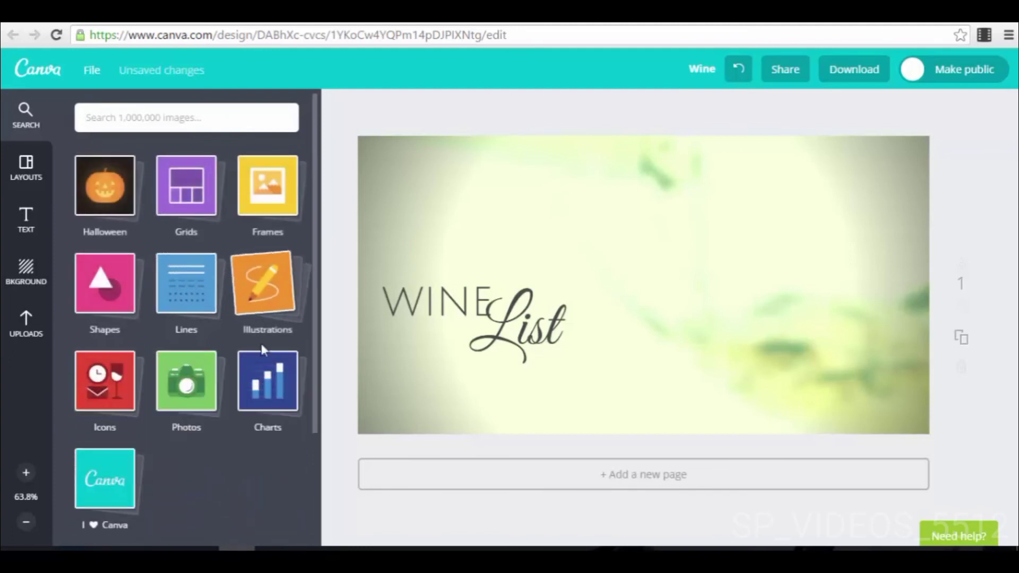
Step: Examine the outline symbols in the Icons collection and go back up to the element categories
click(104, 384)
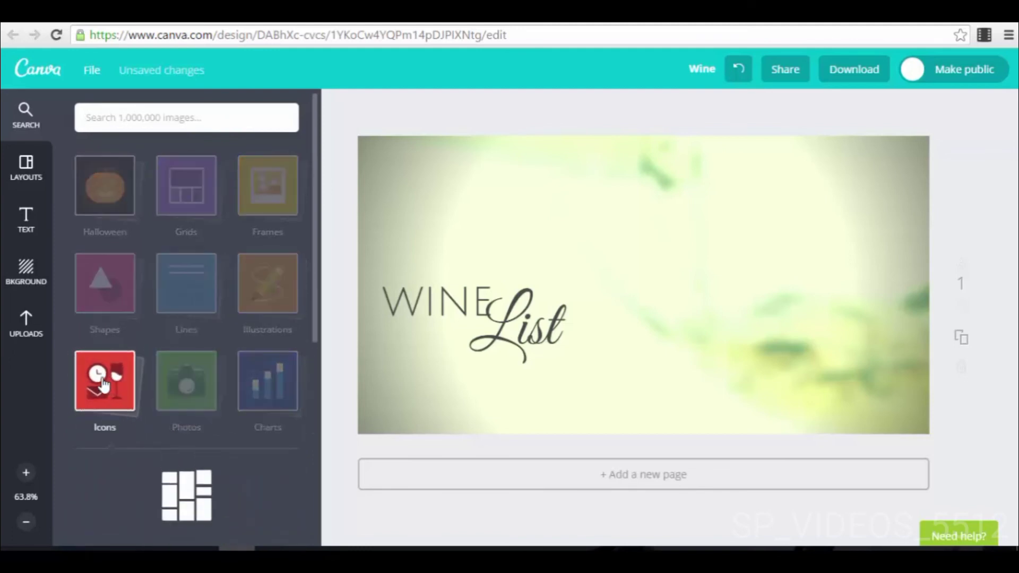
scroll(182, 461, down, 10)
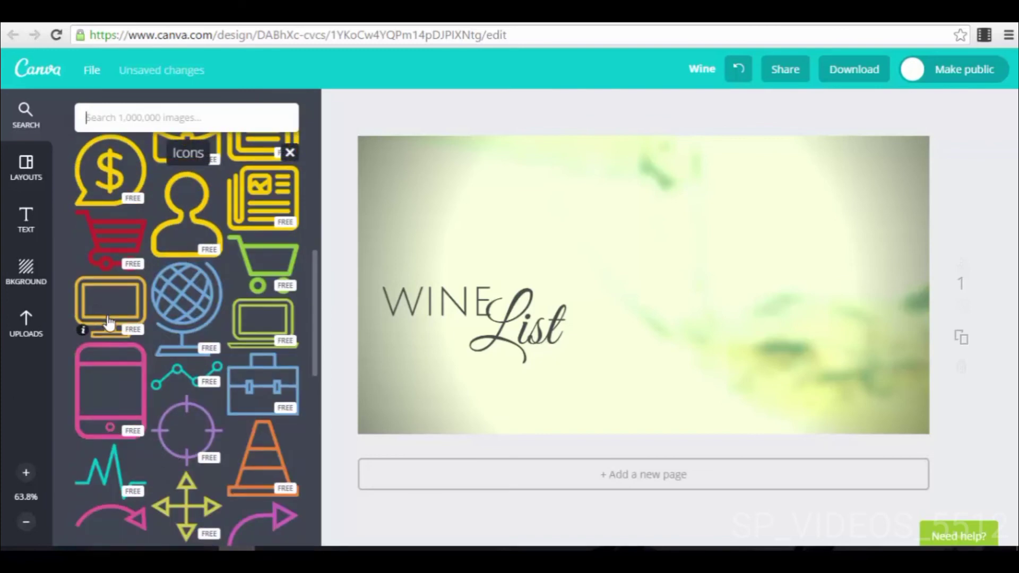
scroll(153, 313, down, 8)
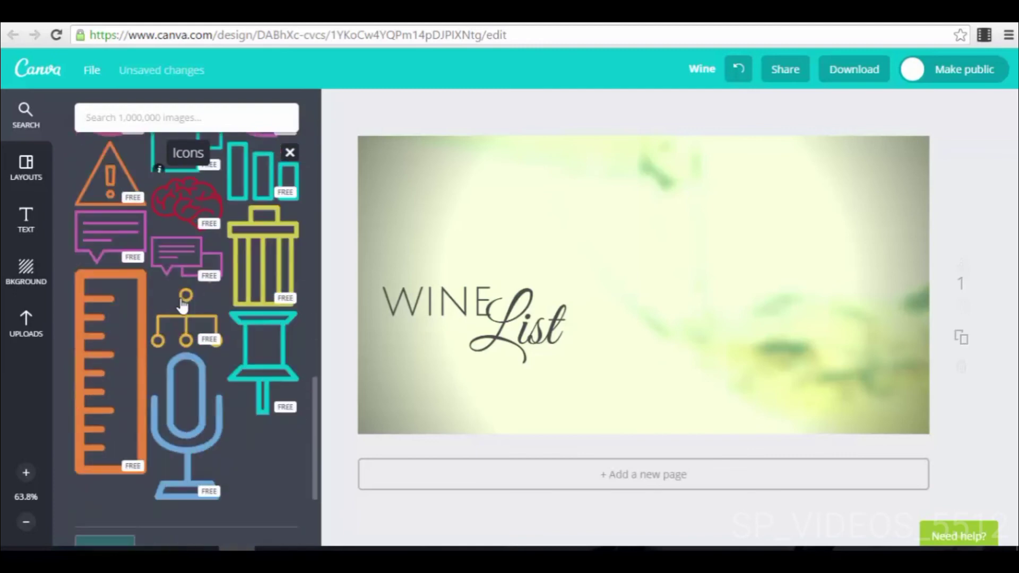
scroll(181, 303, up, 15)
scroll(182, 304, up, 3)
click(198, 387)
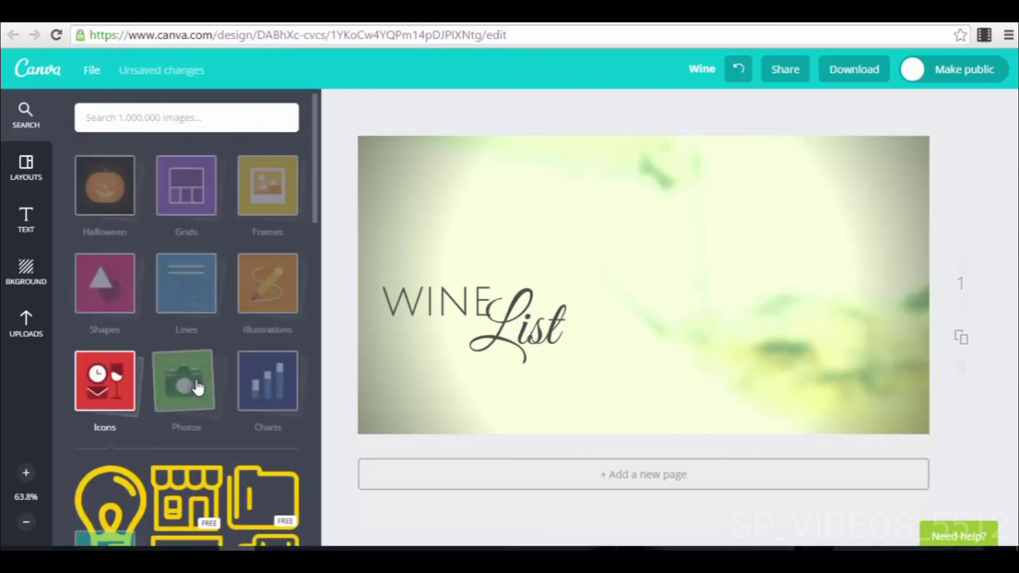
Step: Open the Photos collection to view its images
click(198, 388)
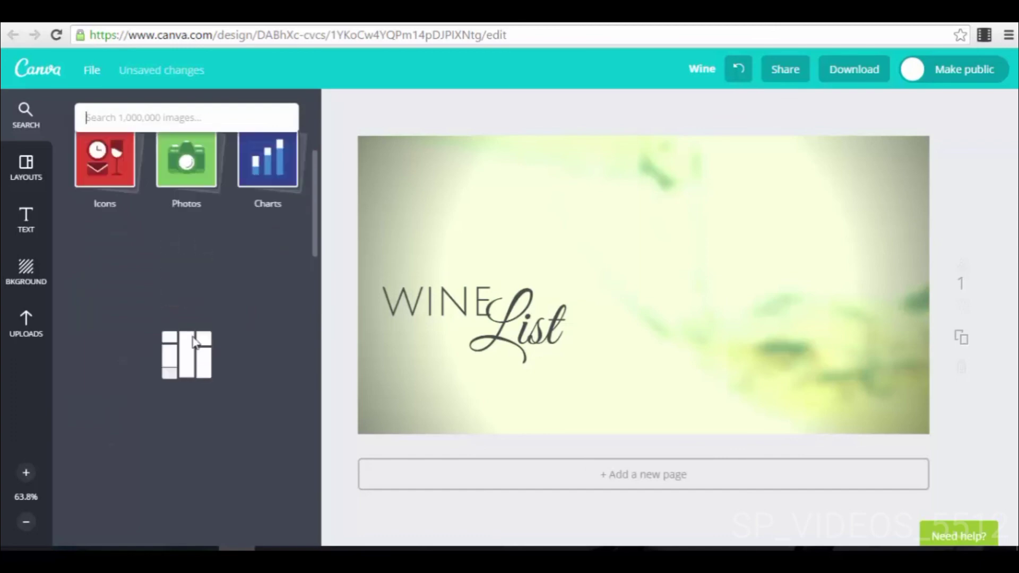
scroll(190, 336, up, 3)
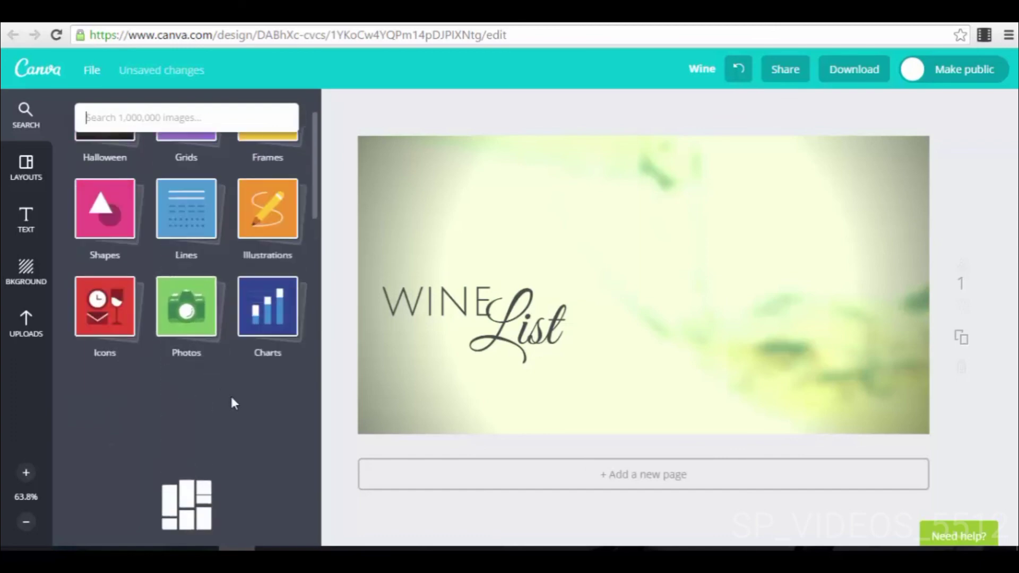
scroll(232, 399, up, 1)
scroll(232, 396, down, 2)
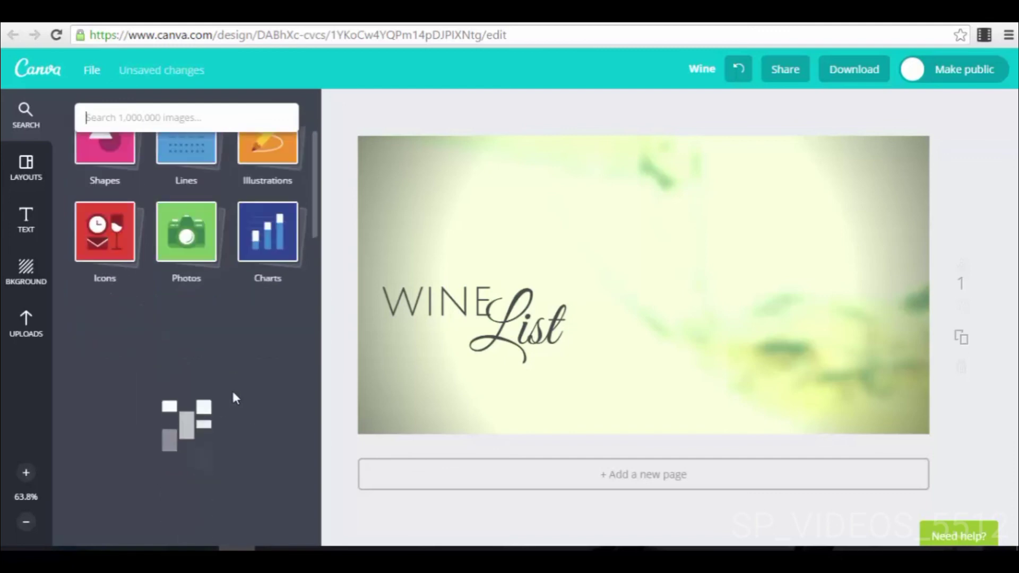
Step: Add the orange 50% ring chart from the Charts collection to the right half of the design and deselect it
click(271, 244)
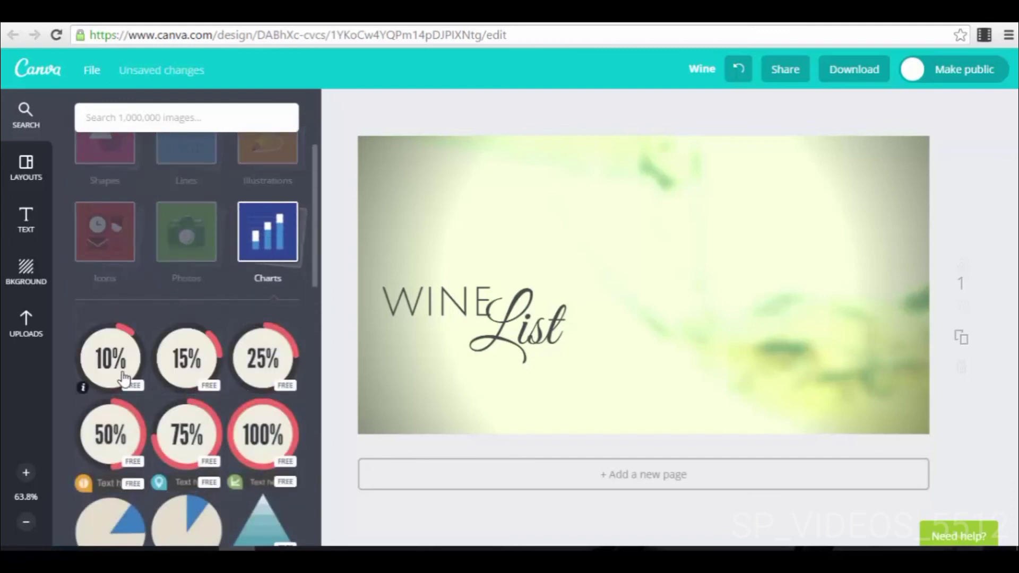
scroll(258, 377, down, 3)
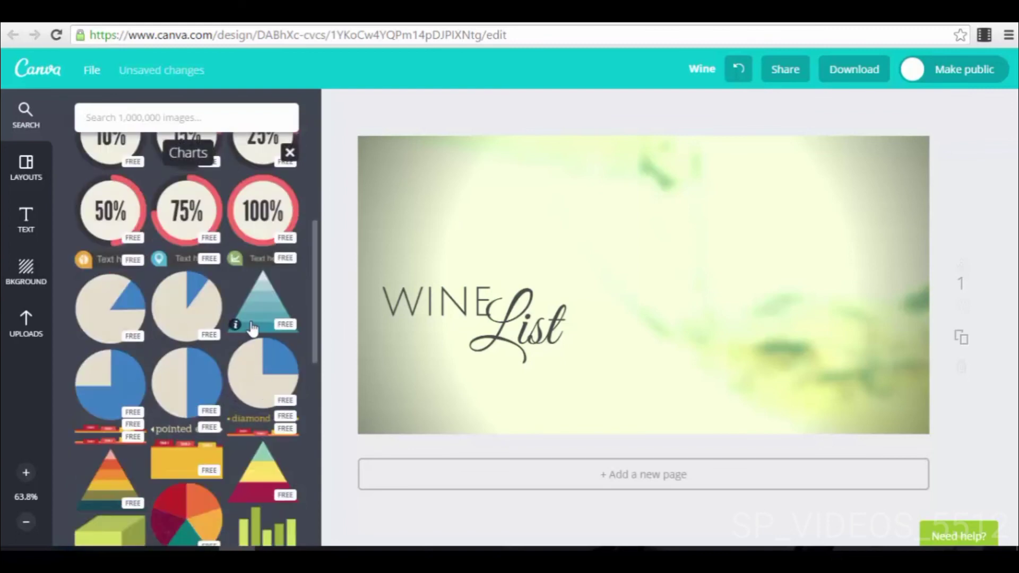
scroll(236, 345, down, 3)
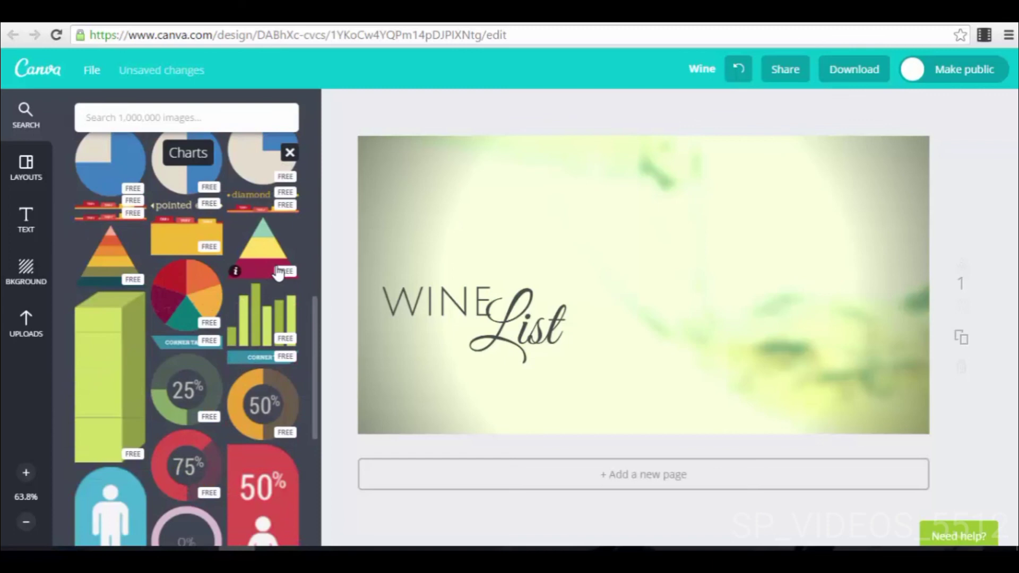
scroll(251, 297, down, 2)
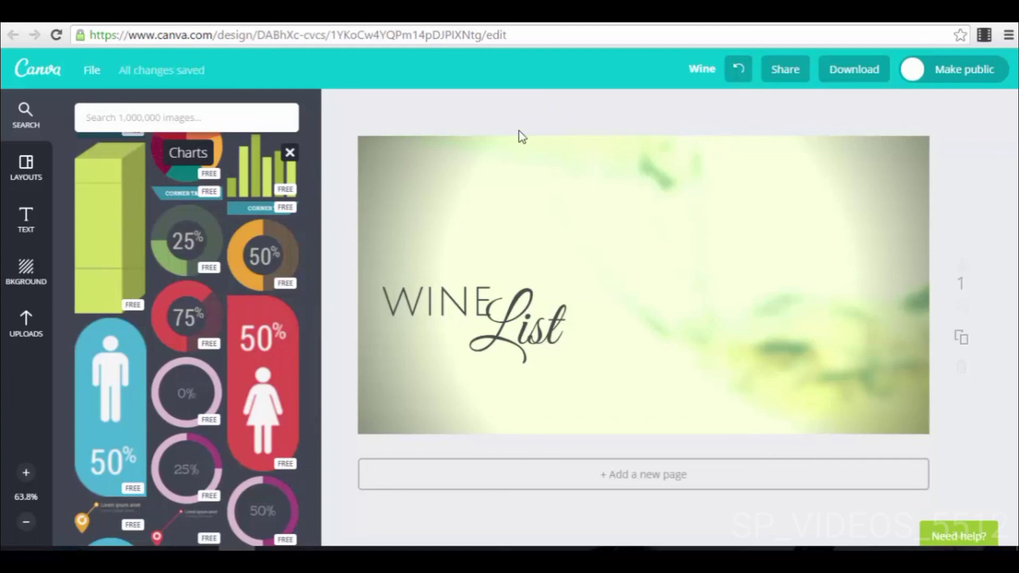
drag(254, 259, 717, 291)
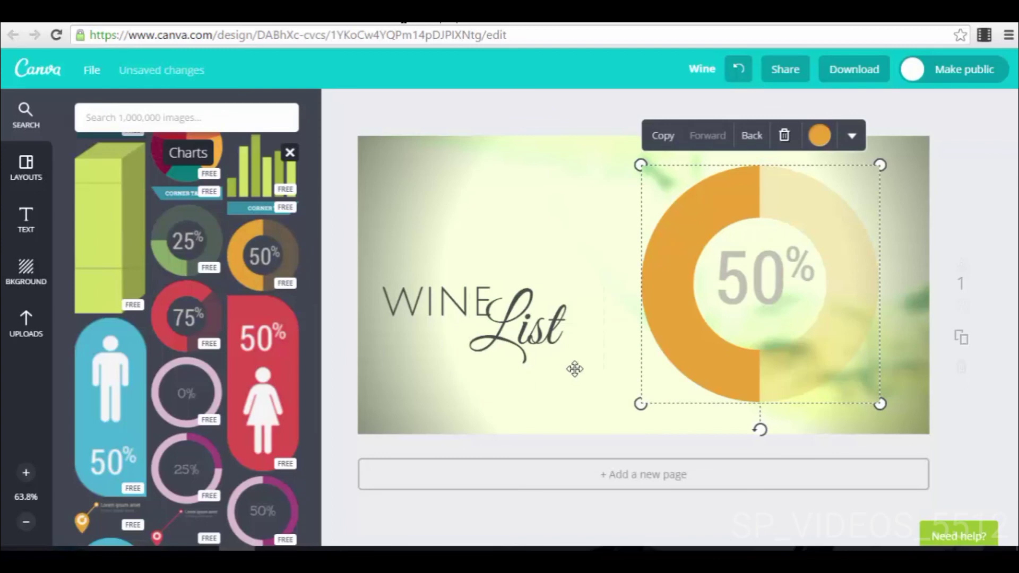
click(949, 235)
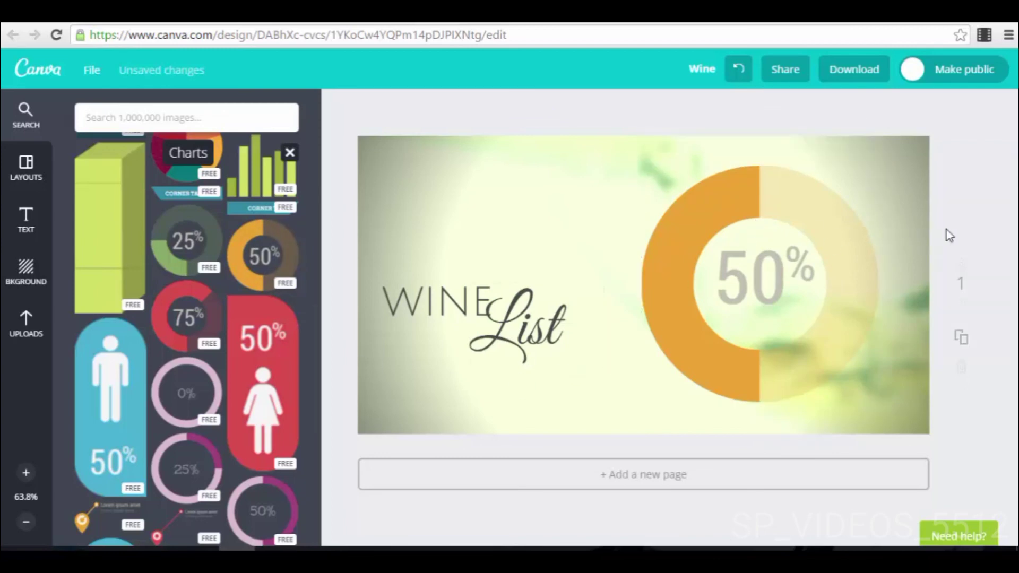
Step: Open the design title for editing and dismiss it without entering a new title
click(703, 69)
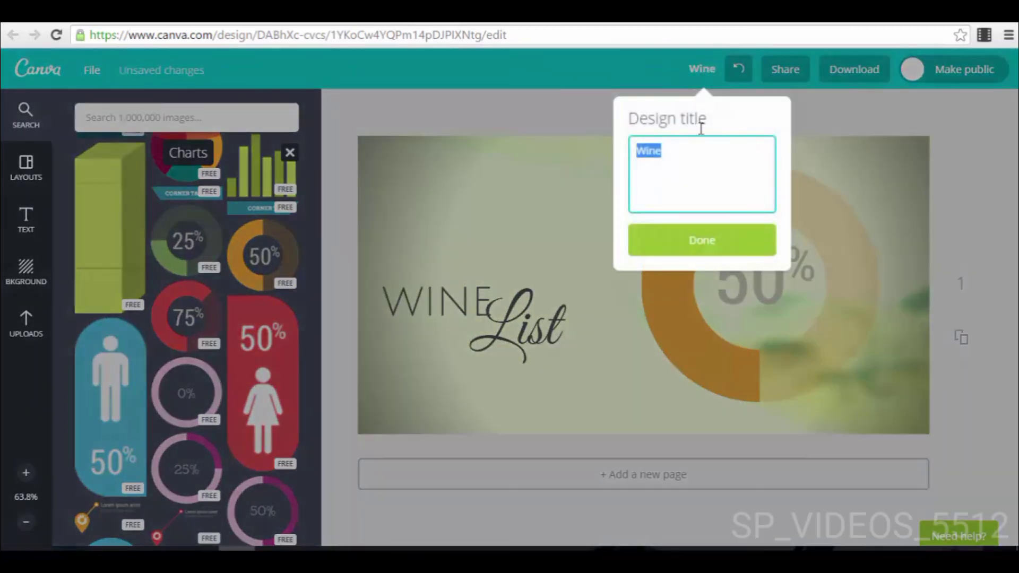
click(966, 146)
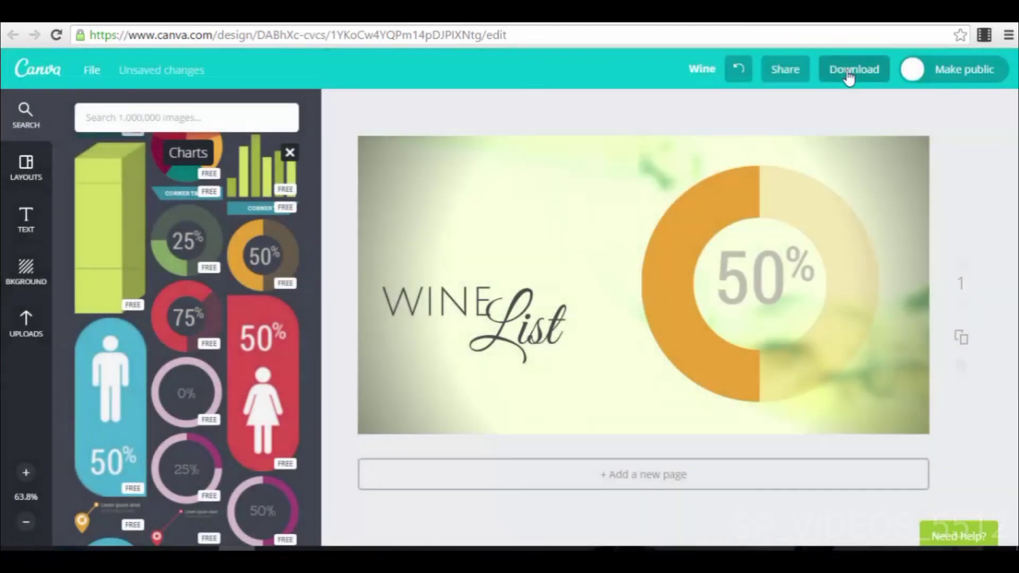